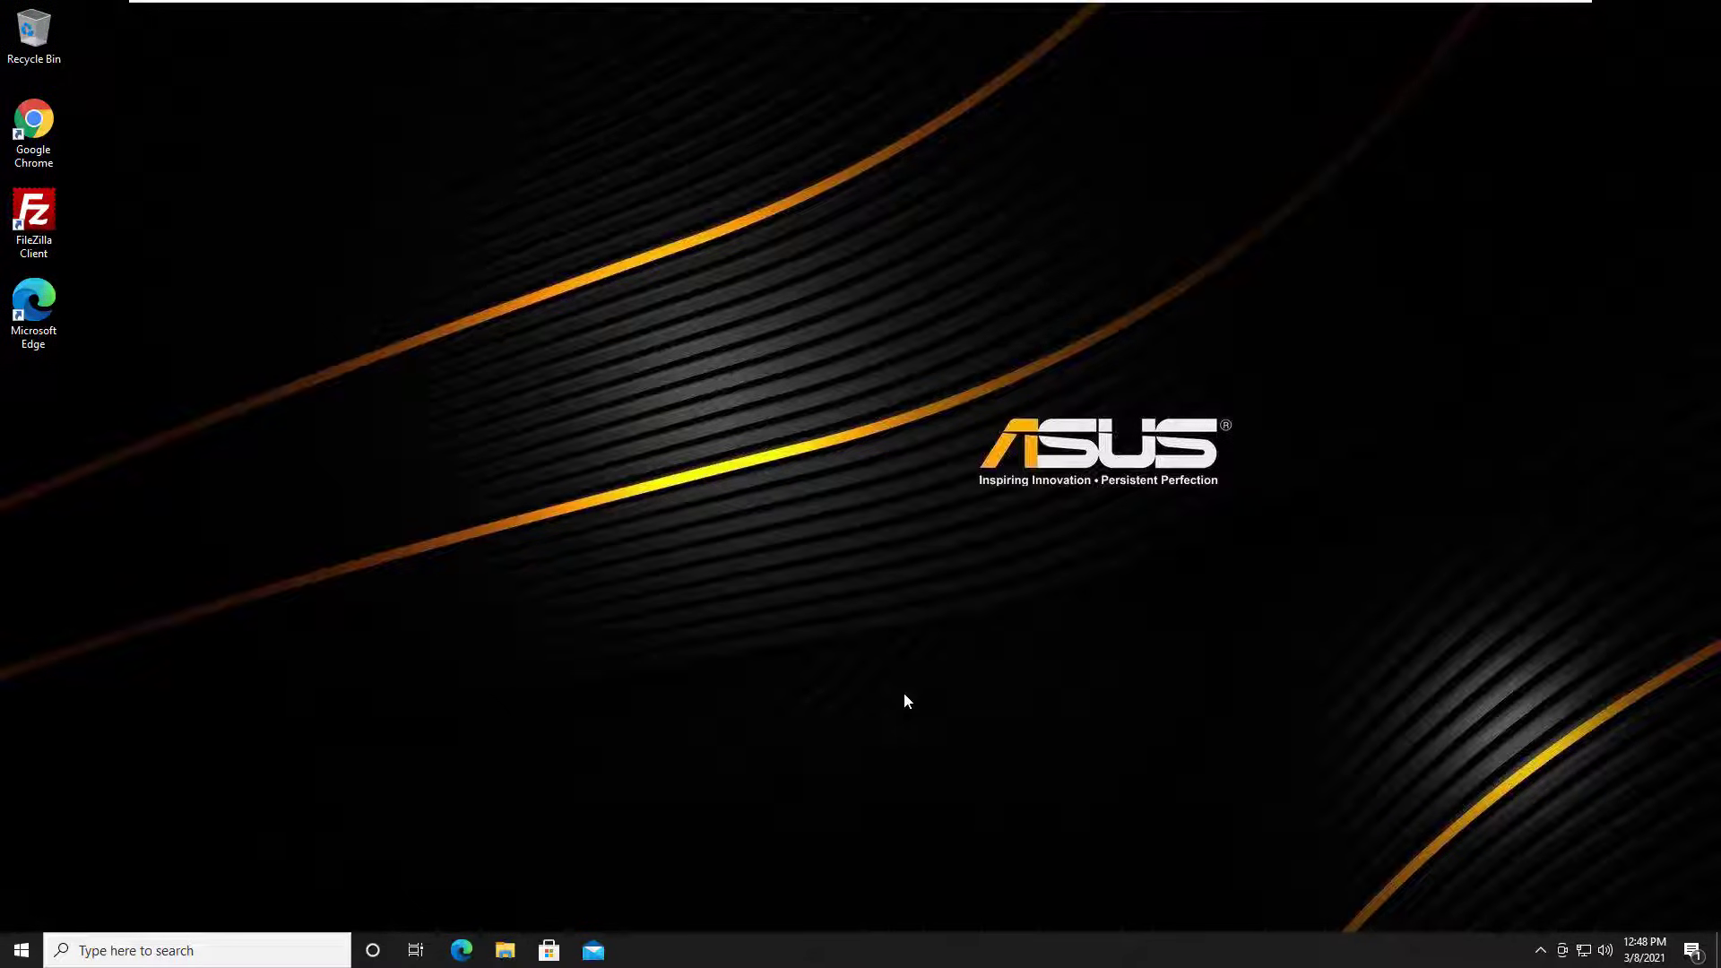
Restart the laptop using the Power option in the Start menu
left_click(22, 950)
left_click(24, 908)
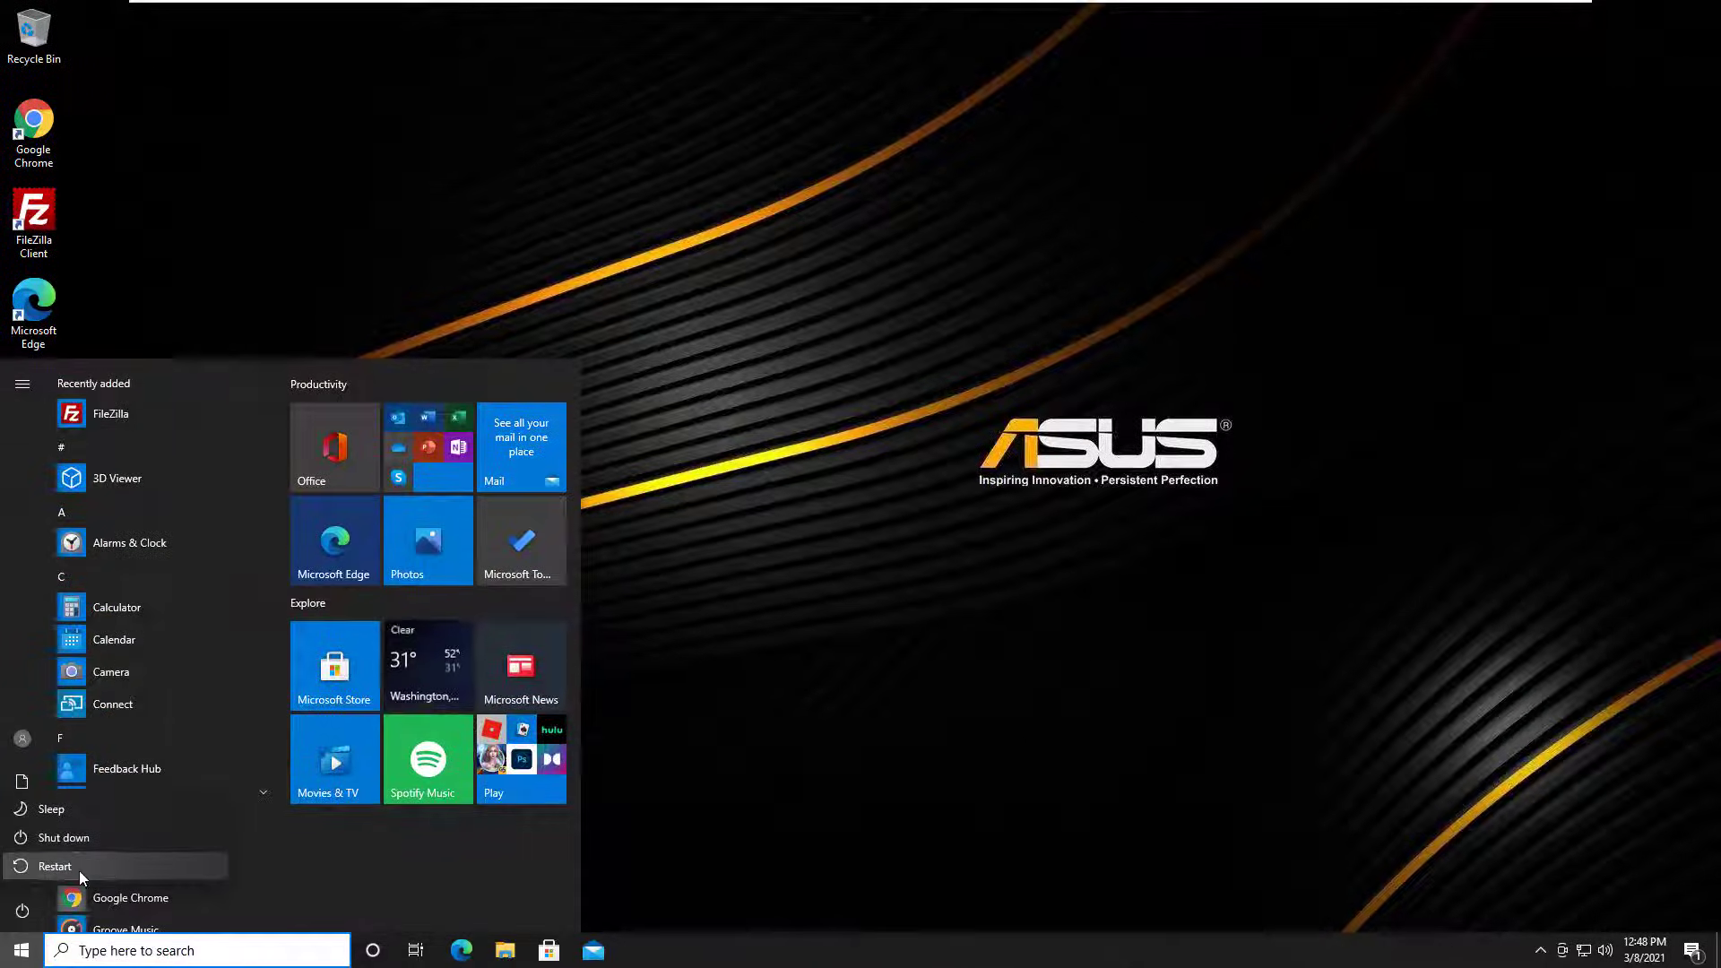
left_click(109, 866)
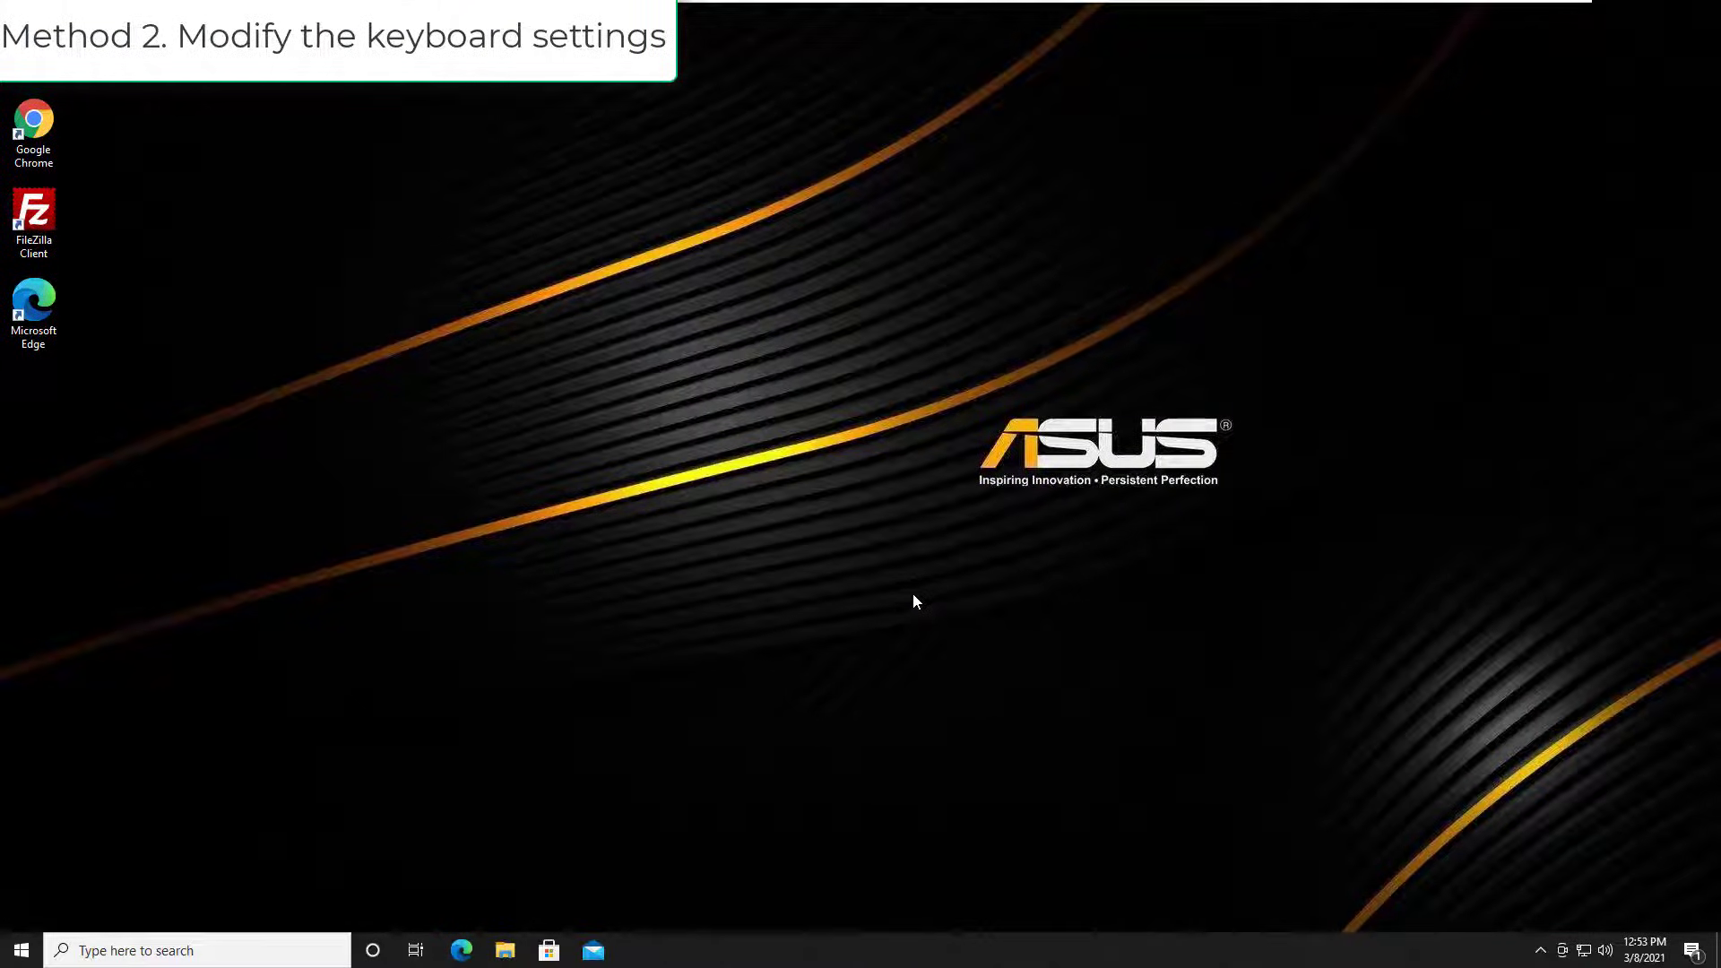
Open the Keyboard page under Ease of Access in Windows Settings
right_click(32, 954)
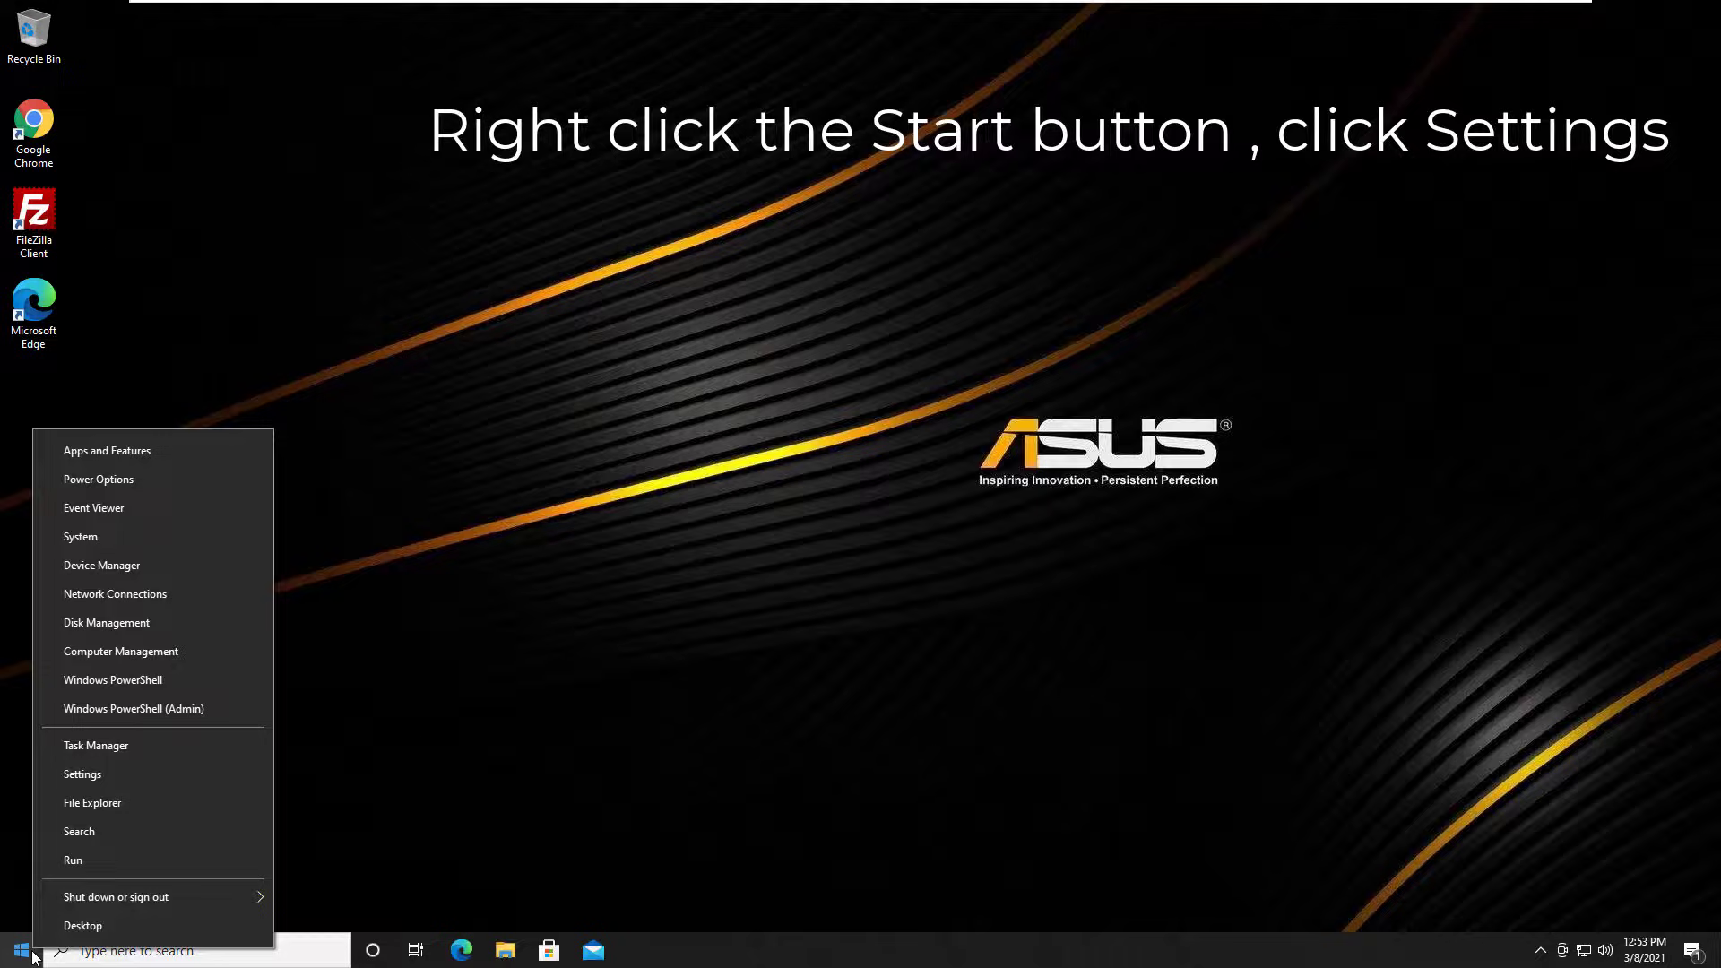
left_click(120, 778)
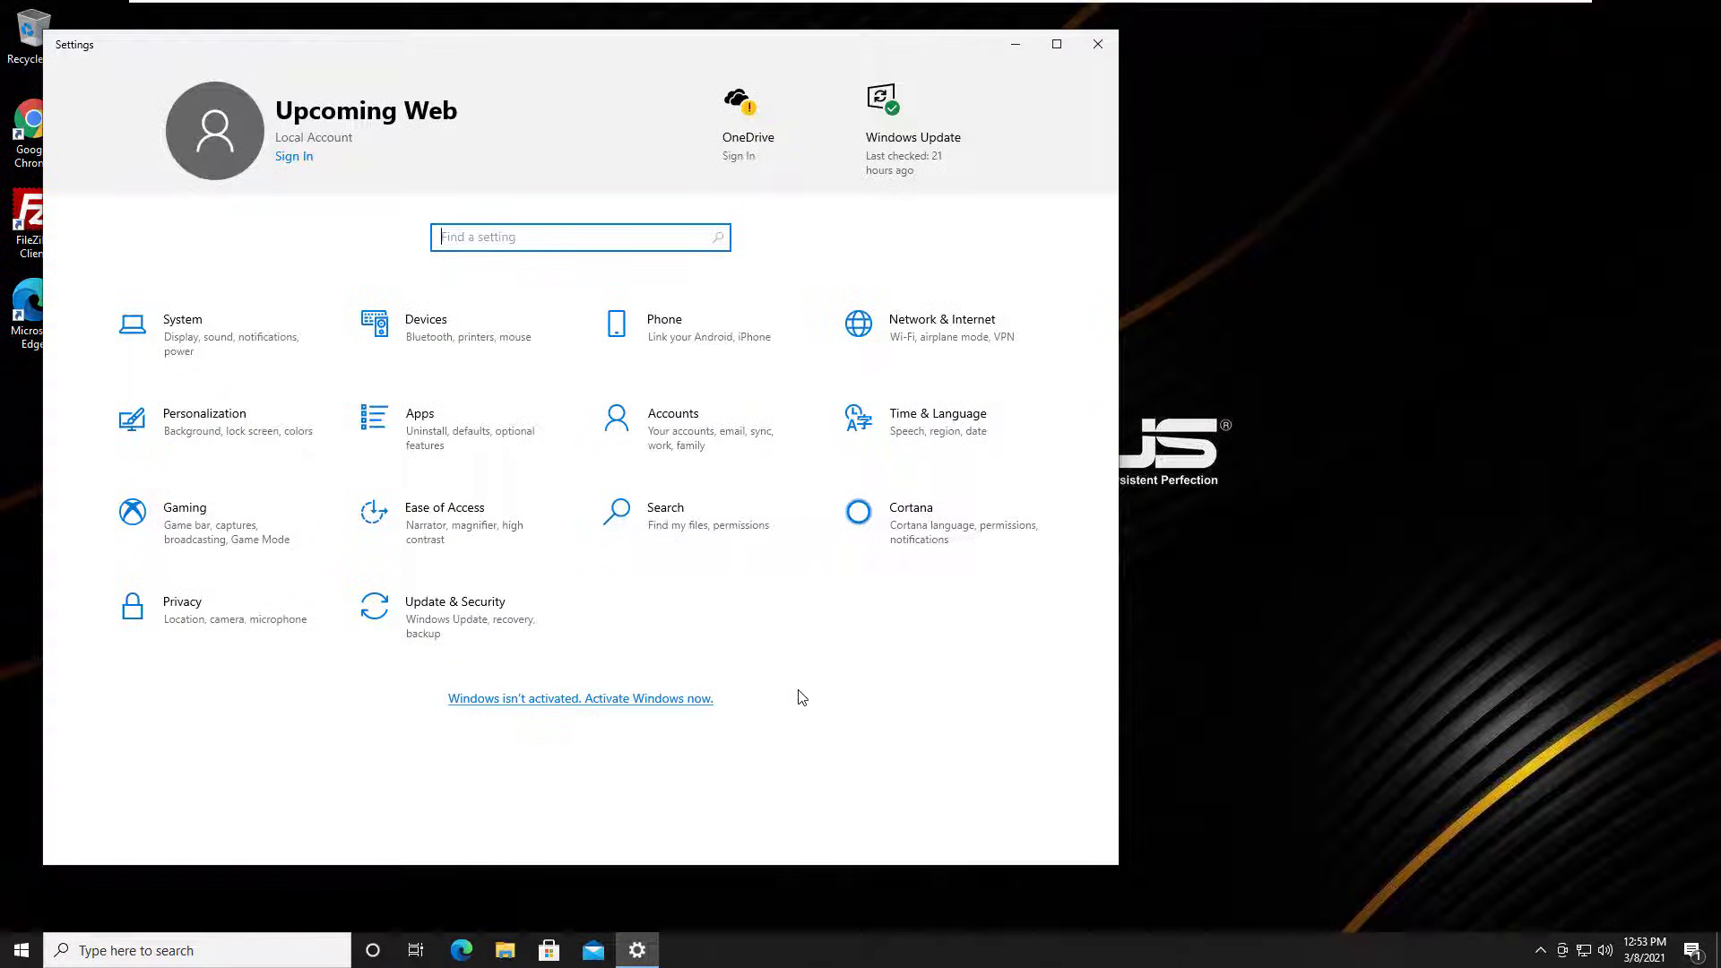
left_click(499, 522)
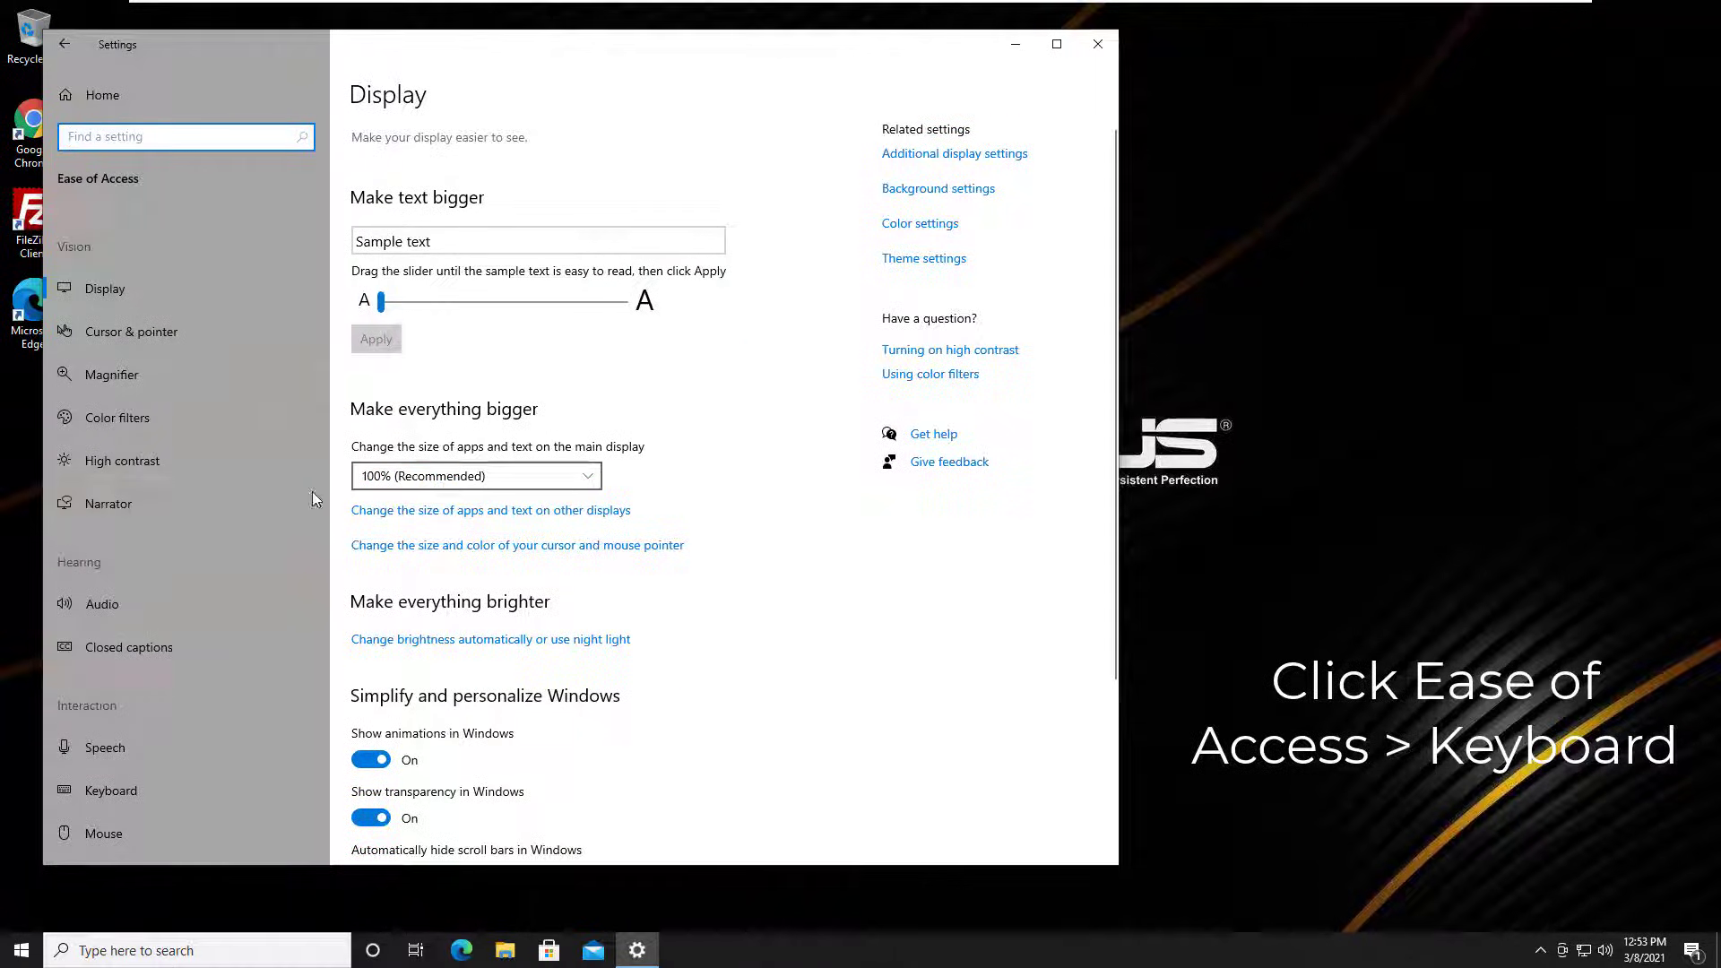
scroll(251, 520, "down", 2)
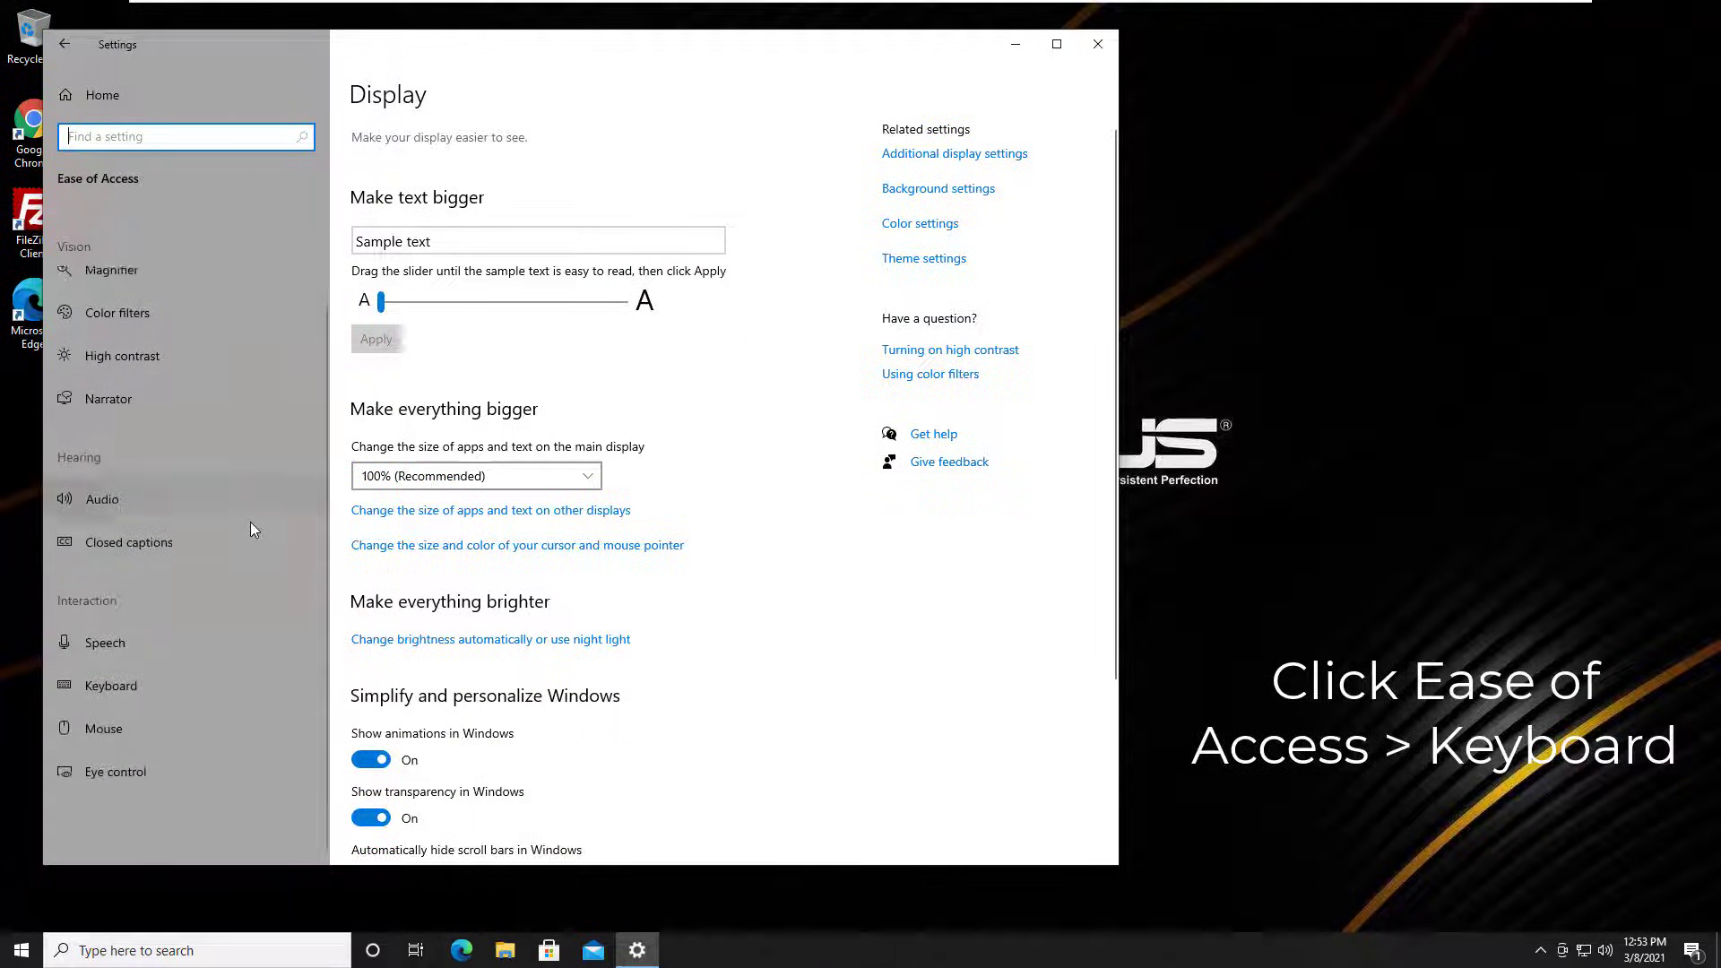
left_click(170, 690)
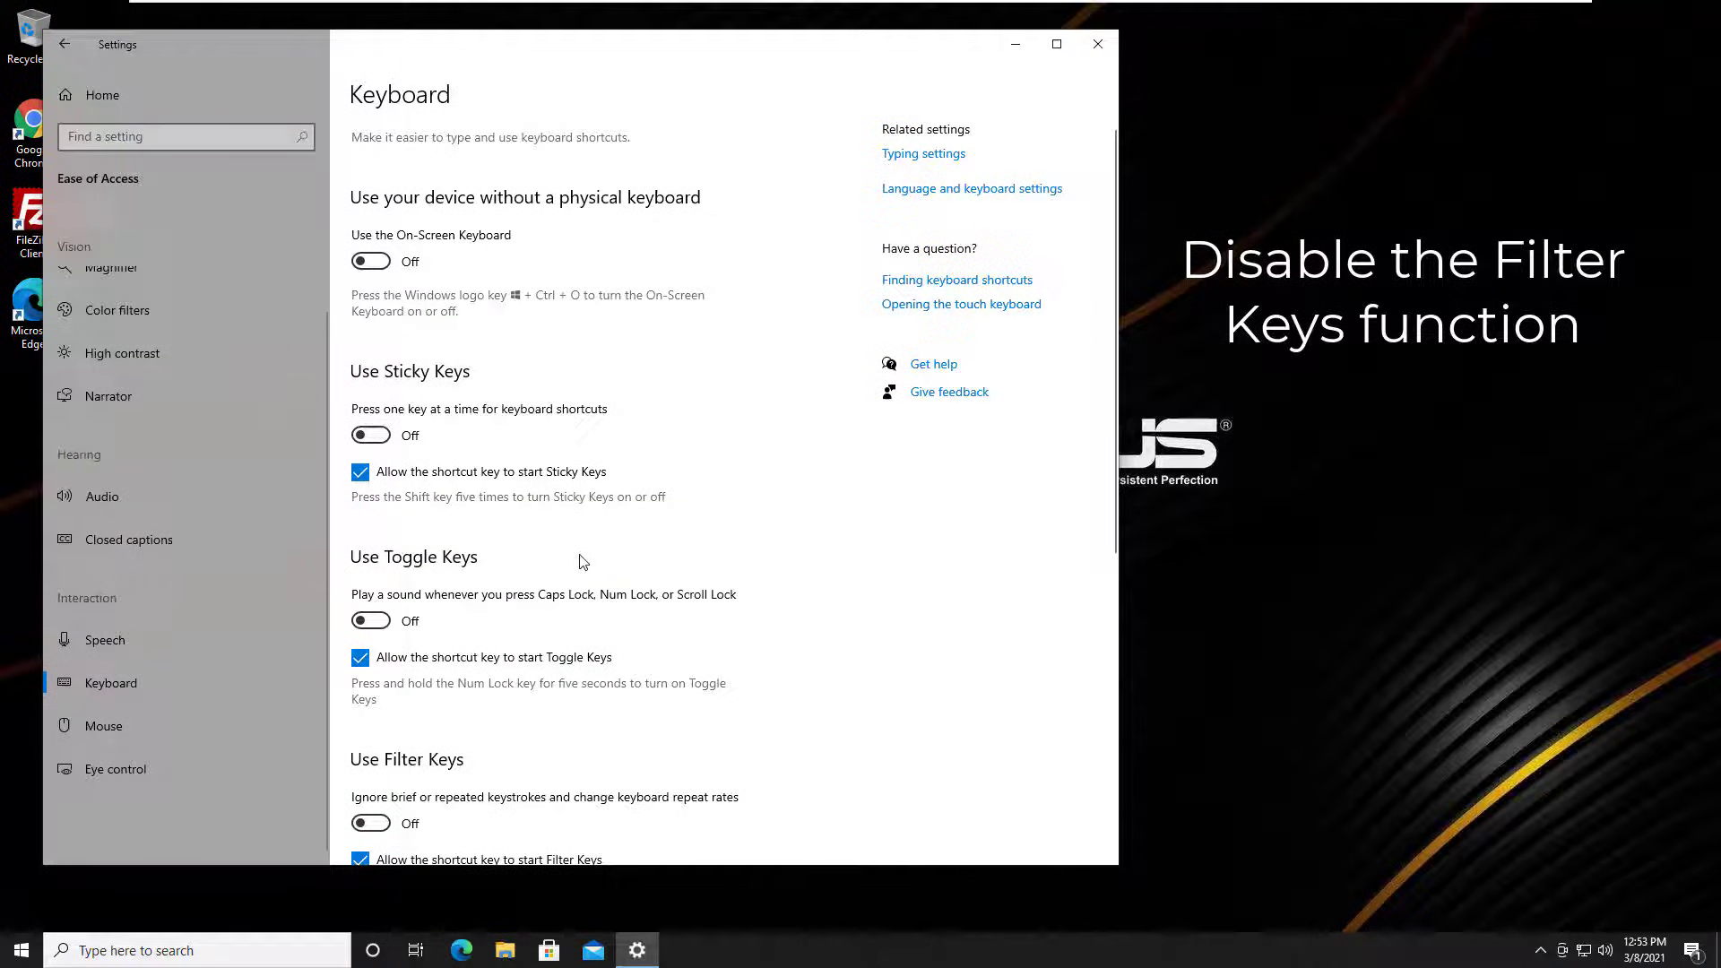
Make sure Sticky Keys, Toggle Keys and Filter Keys are all switched off
left_click(371, 436)
left_click(370, 436)
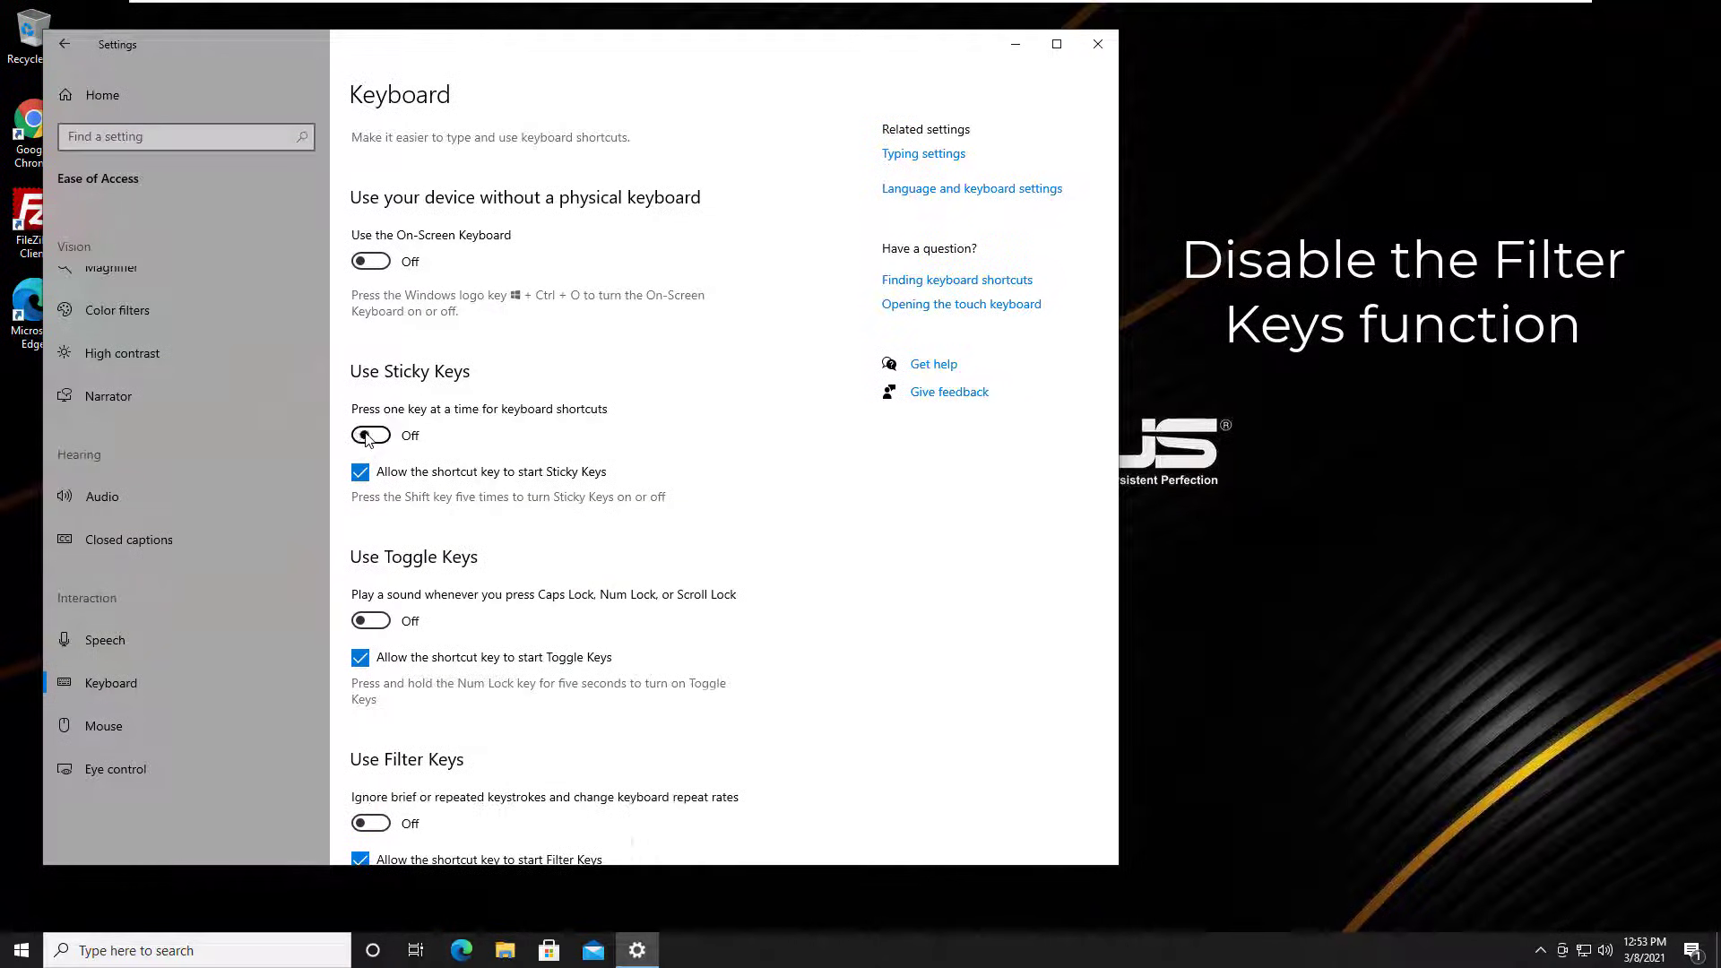
left_click(370, 622)
left_click(370, 621)
scroll(395, 668, "down", 2)
left_click(370, 572)
left_click(370, 572)
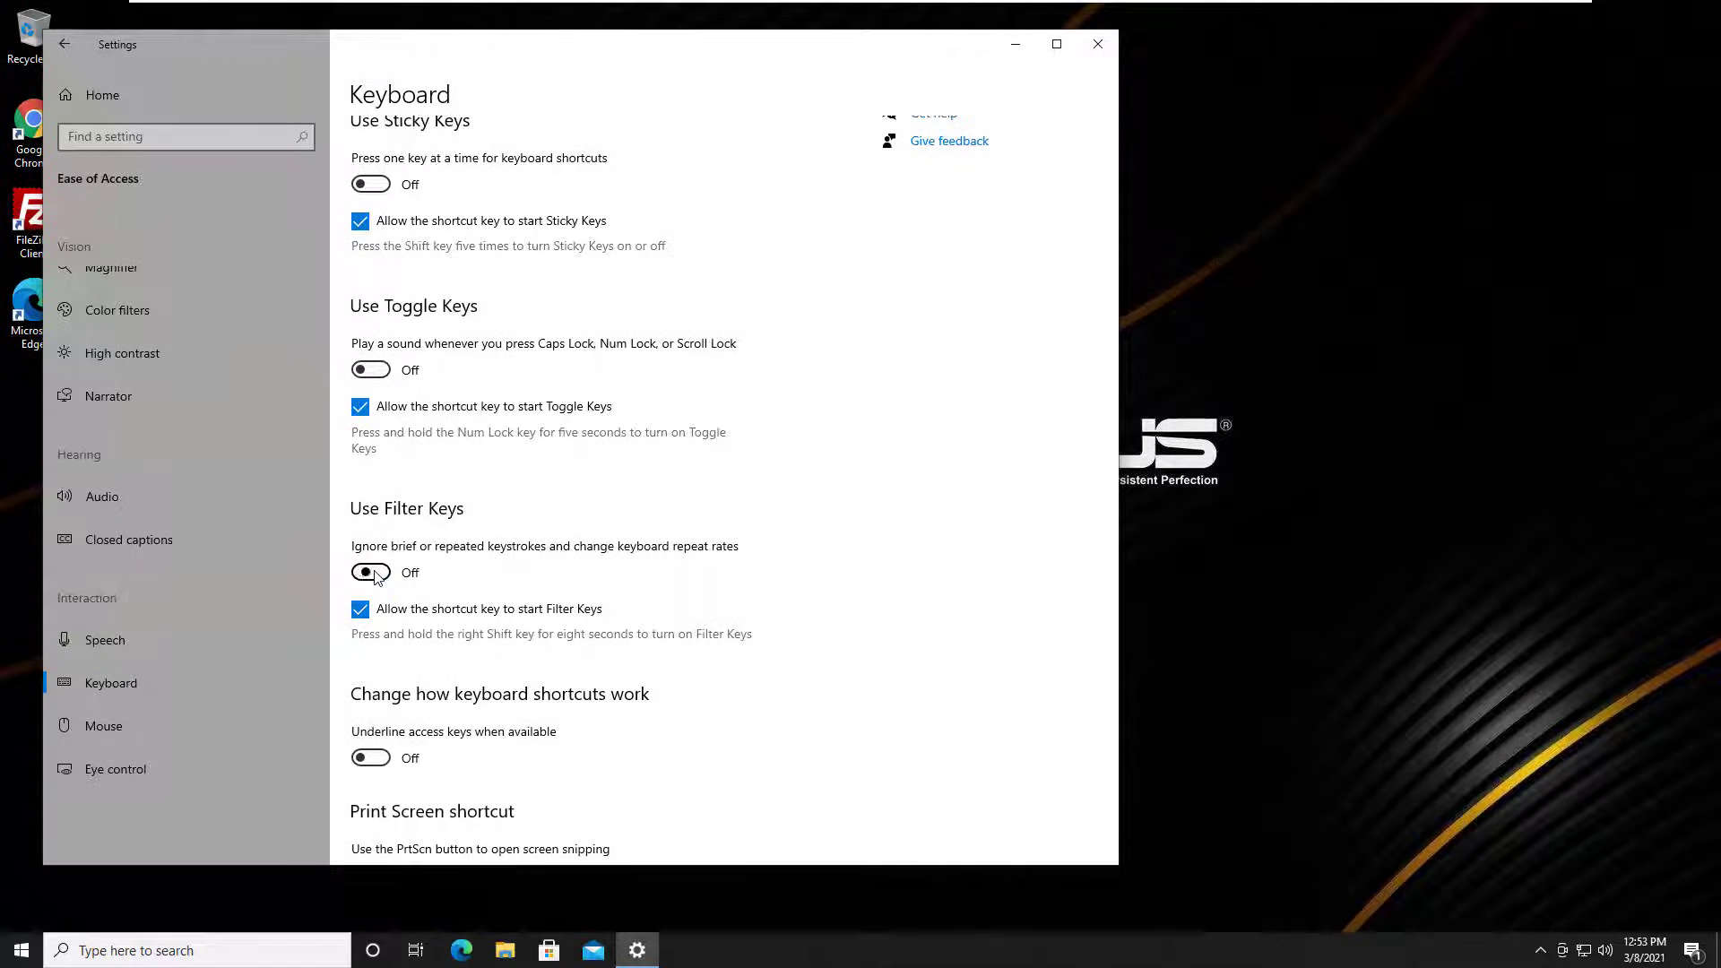
Close Settings and restart the computer from the Start menu
left_click(1097, 44)
left_click(21, 950)
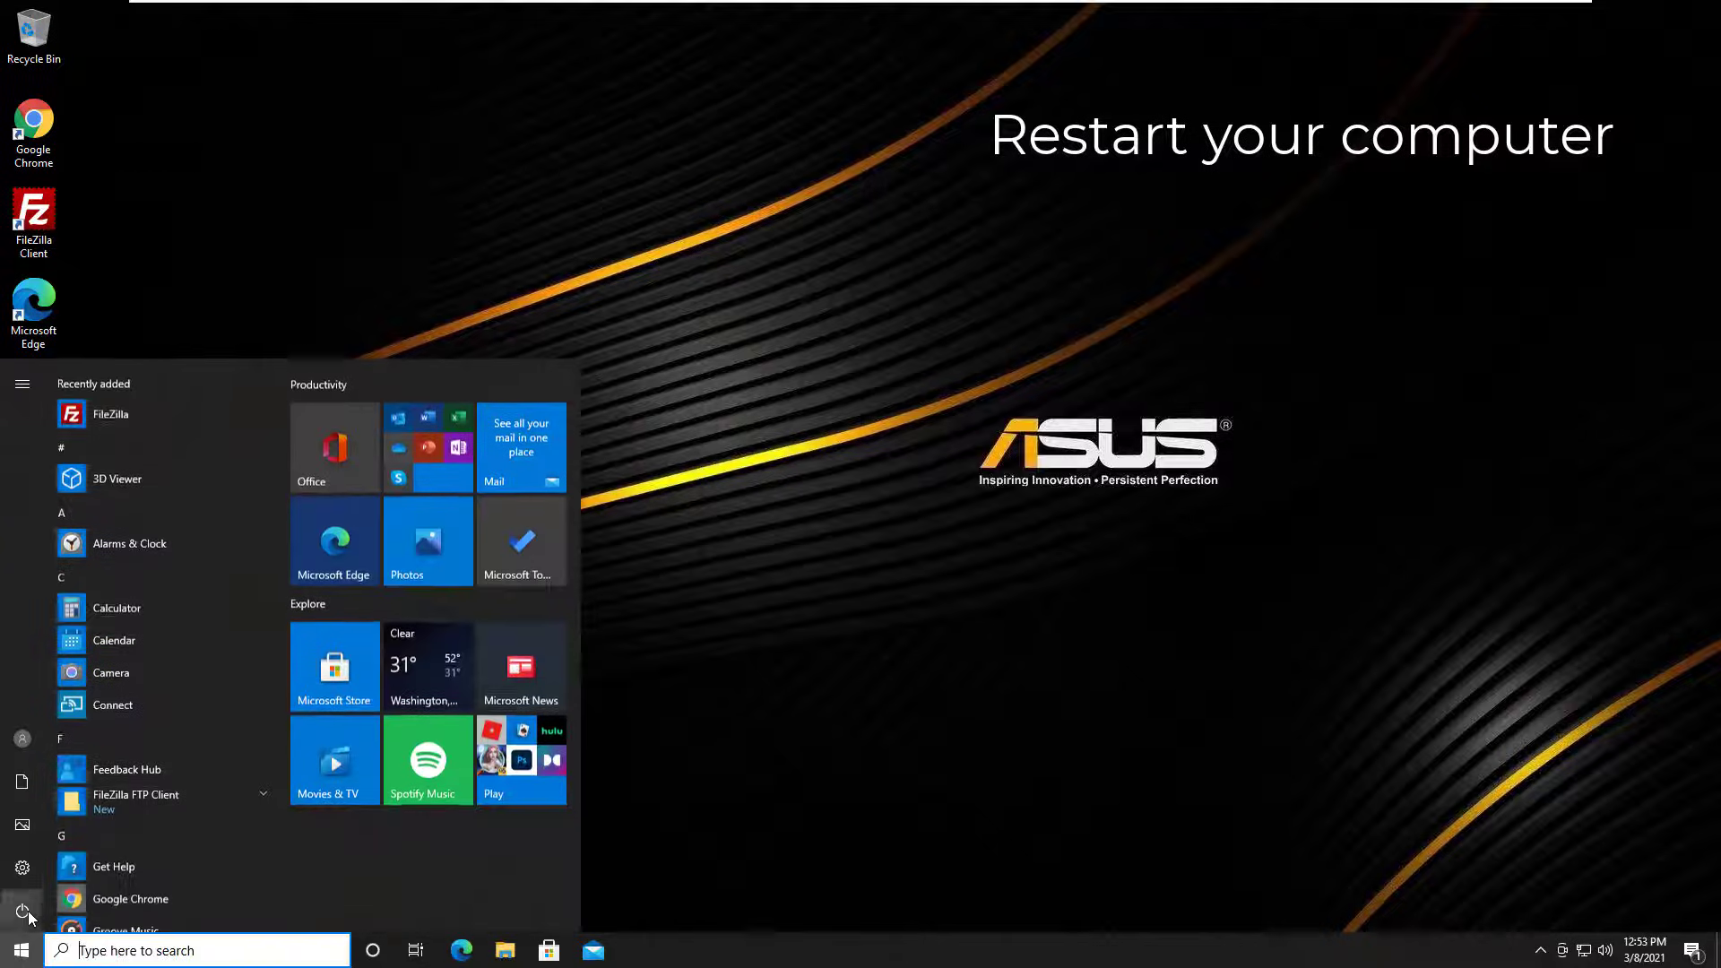
left_click(21, 911)
left_click(69, 874)
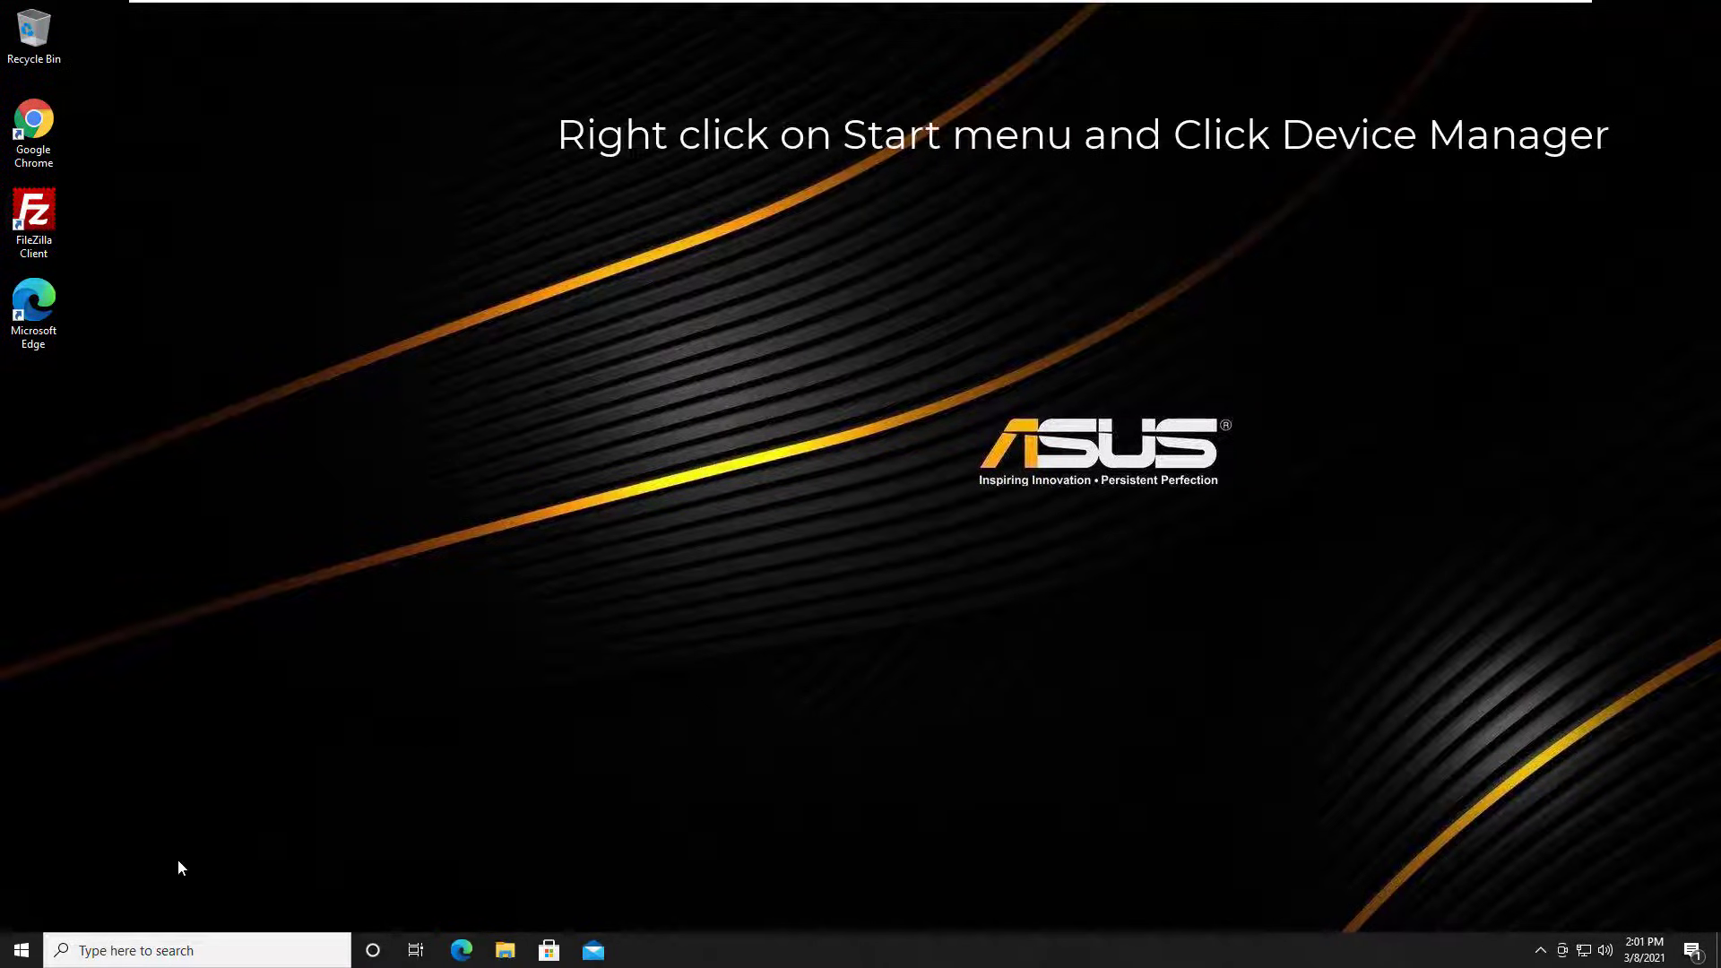
In Device Manager, expand Keyboards and select the Standard PS/2 Keyboard device
right_click(21, 950)
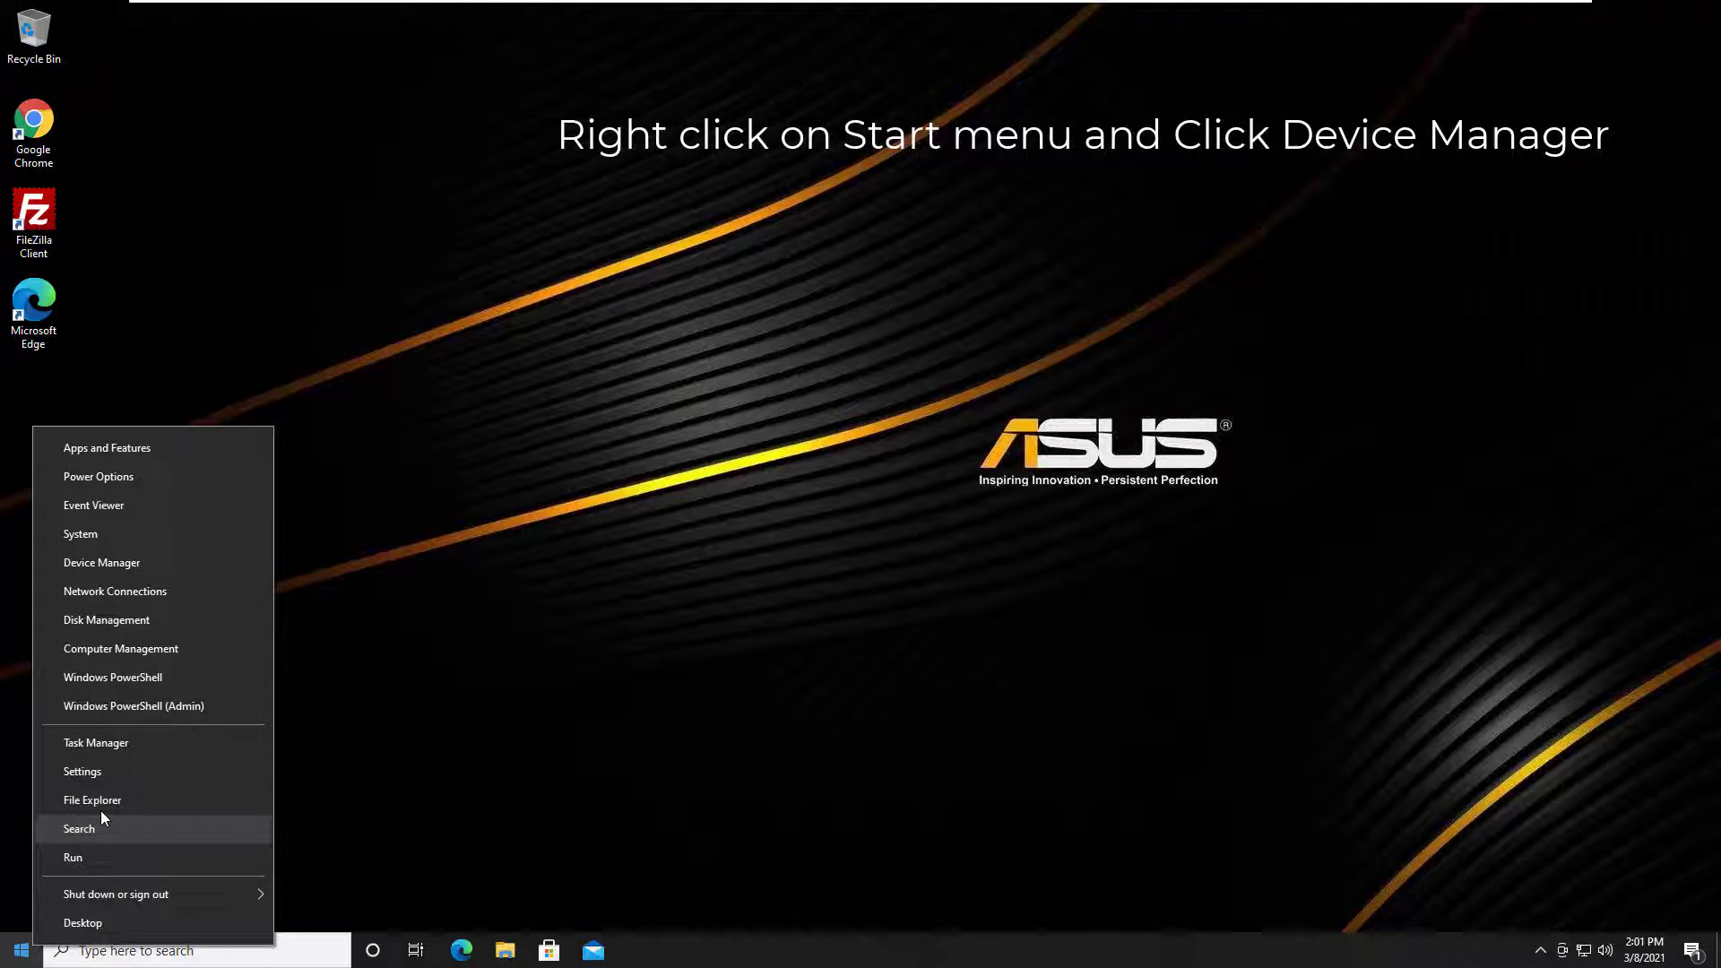
left_click(121, 565)
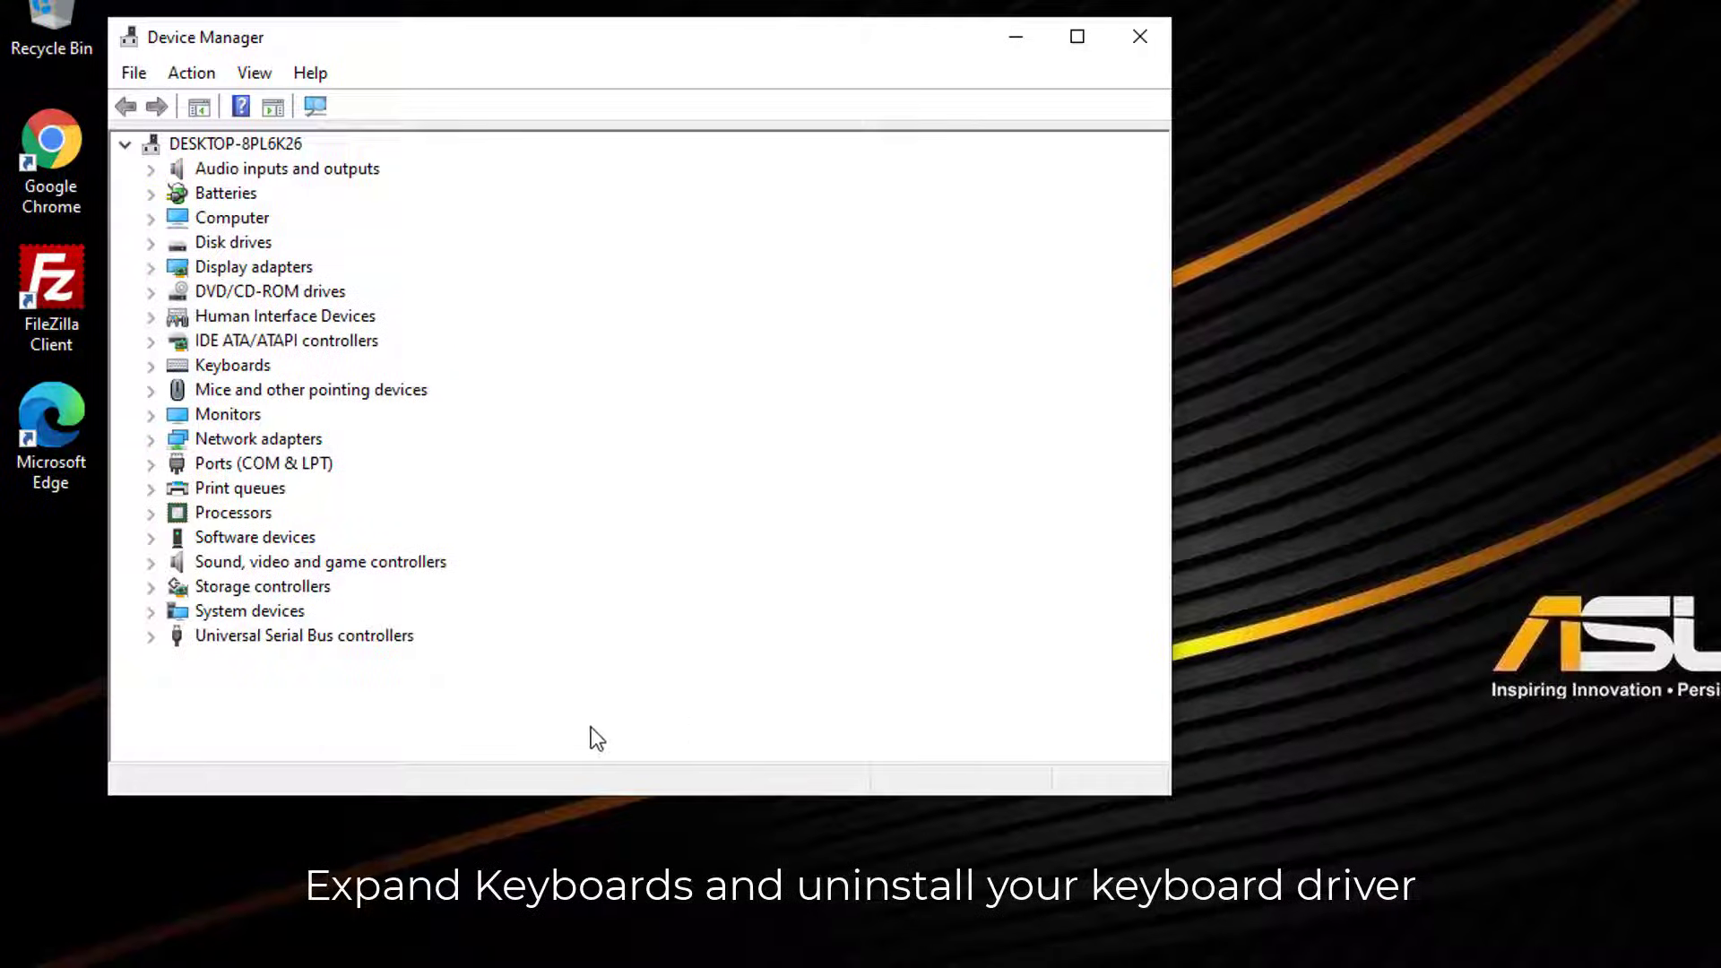
double_click(254, 368)
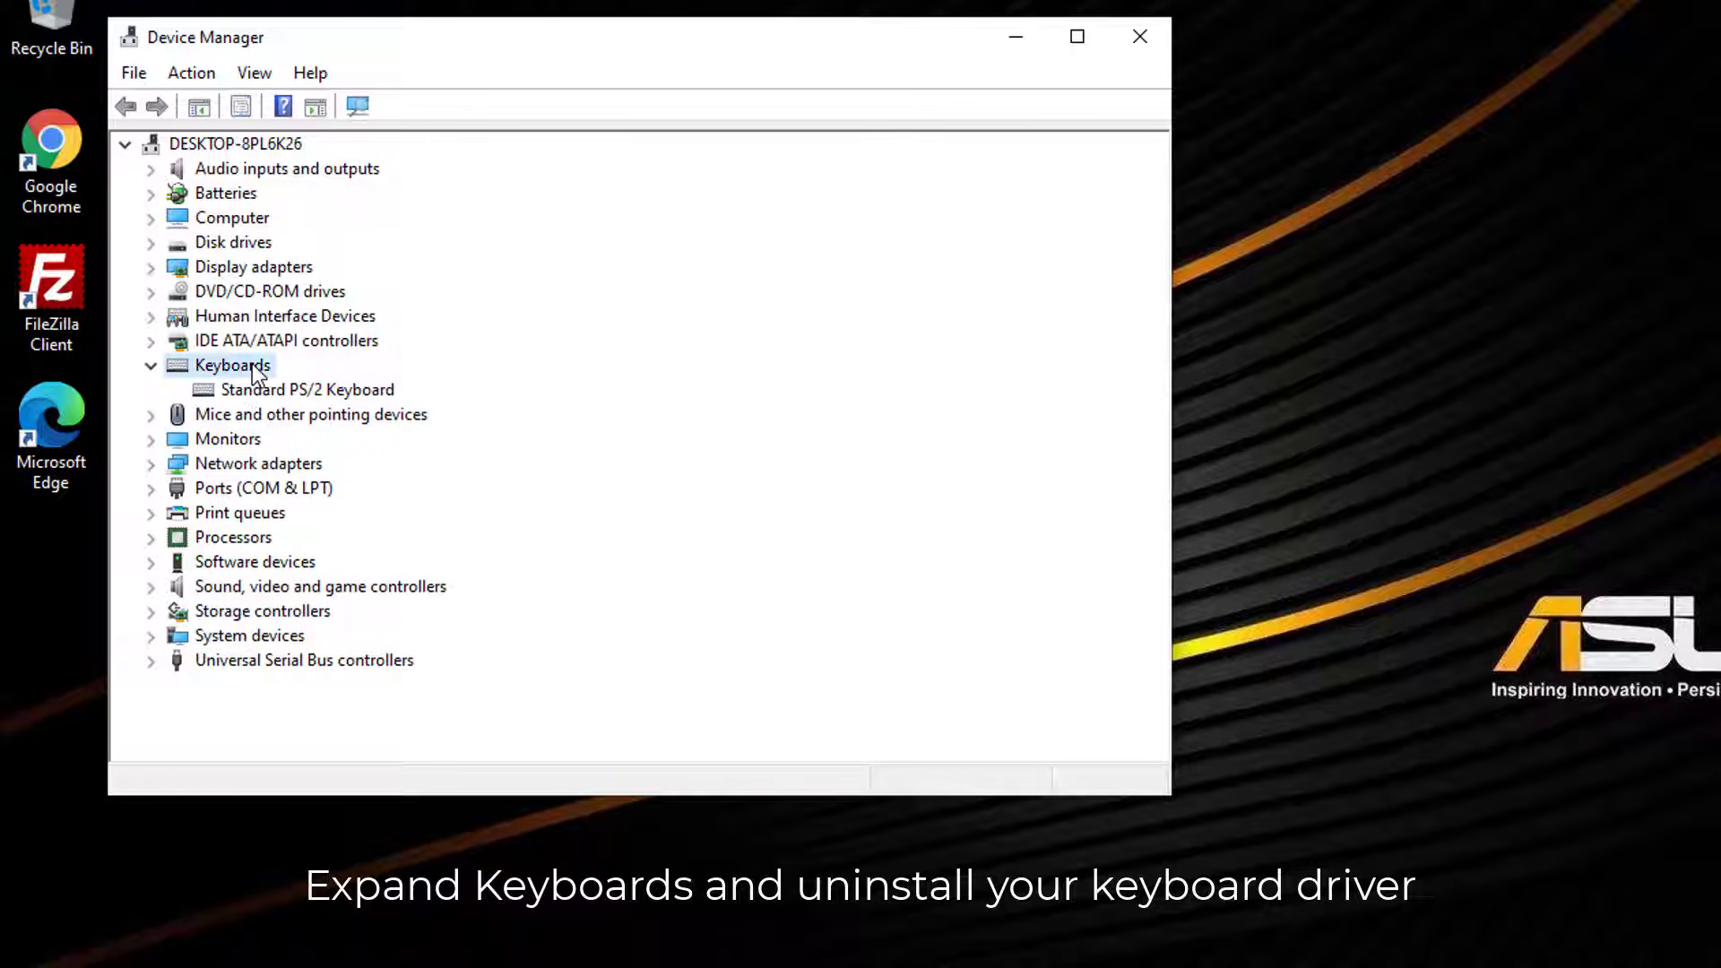
left_click(390, 396)
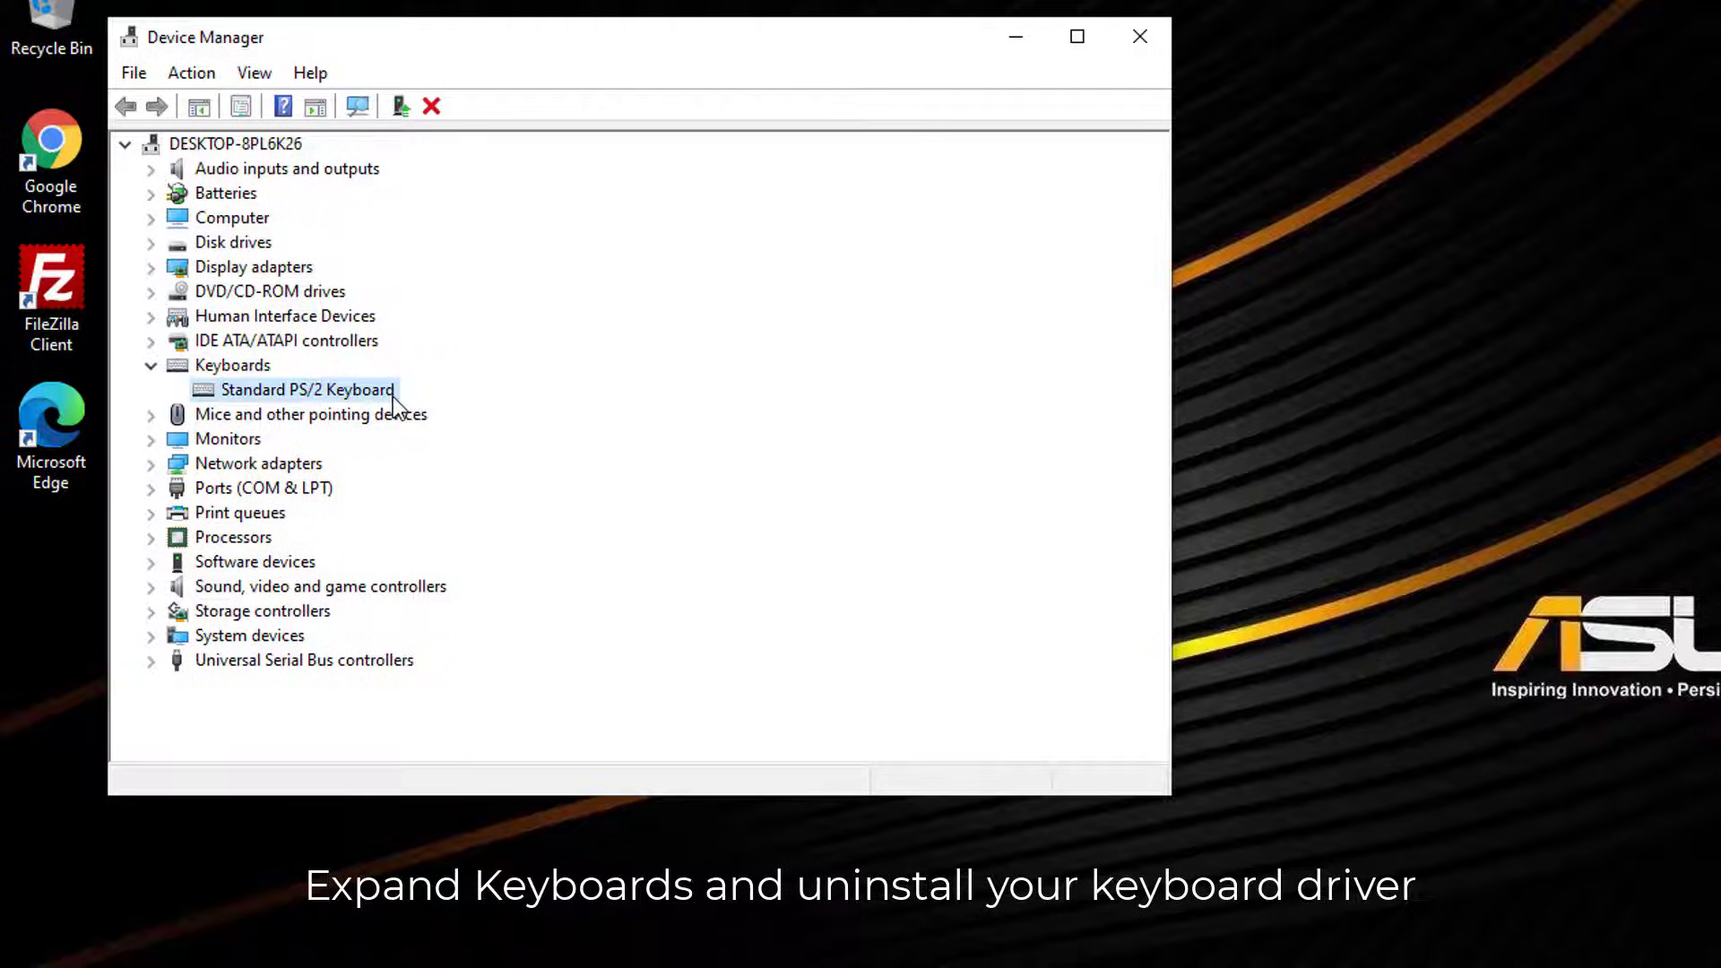
Uninstall the Standard PS/2 Keyboard device and accept the prompt to restart now
right_click(393, 400)
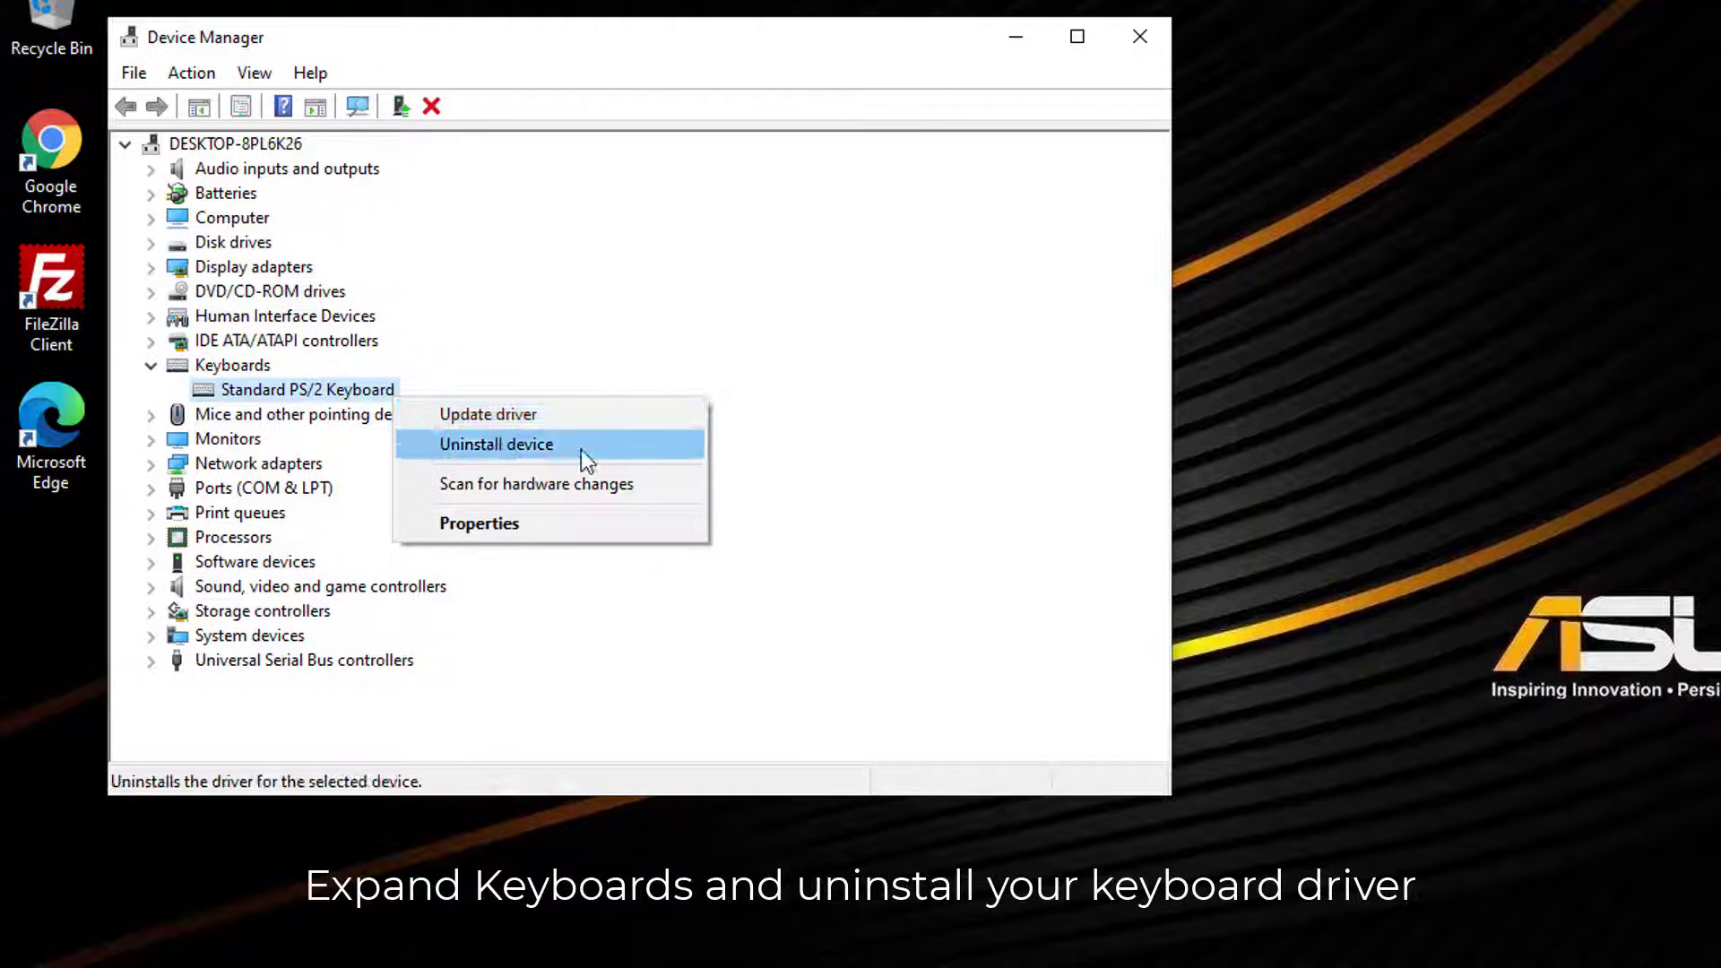
left_click(581, 450)
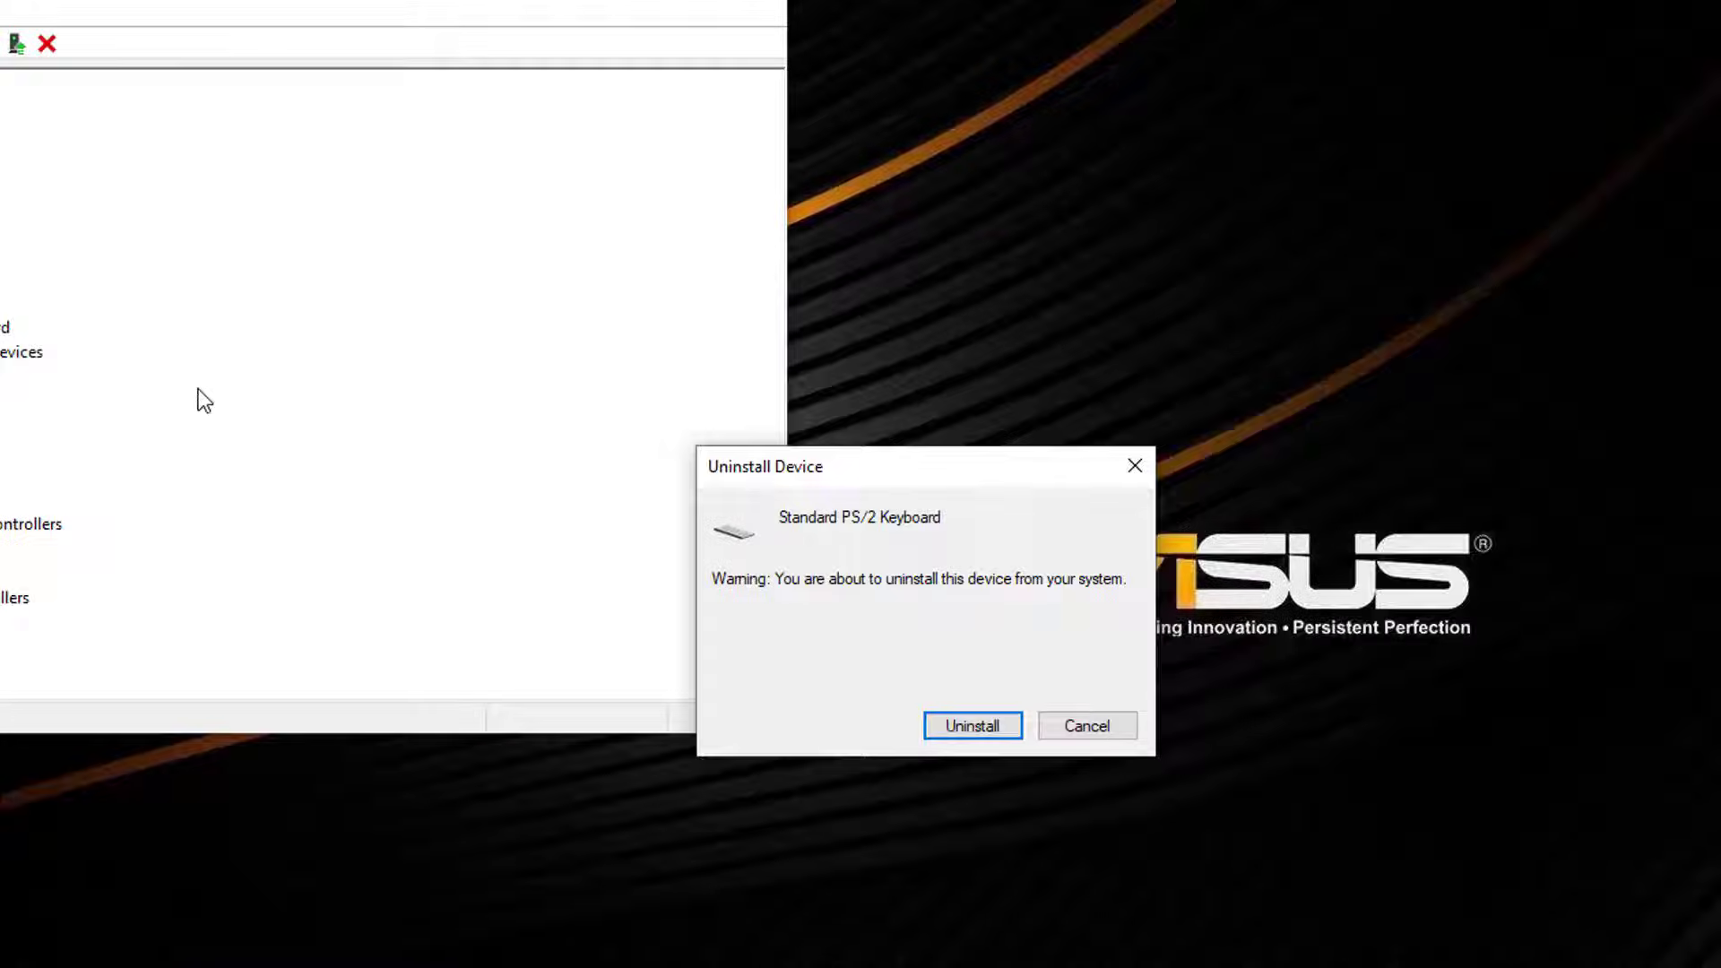
left_click(966, 723)
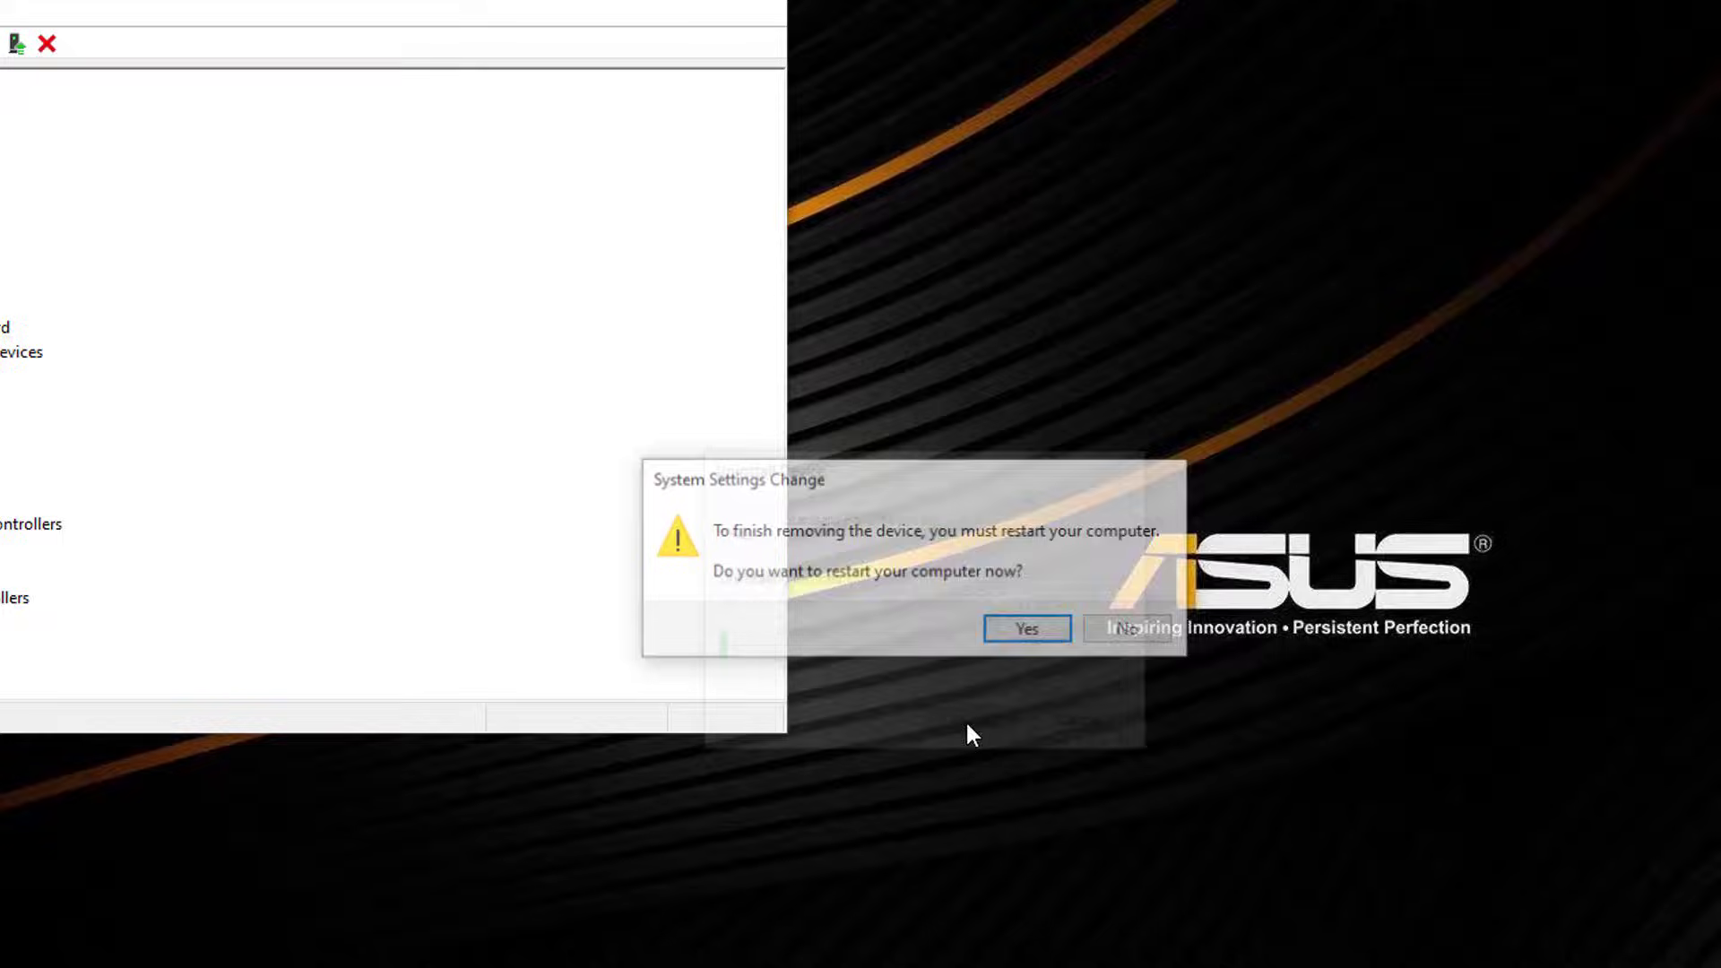
left_click(1030, 638)
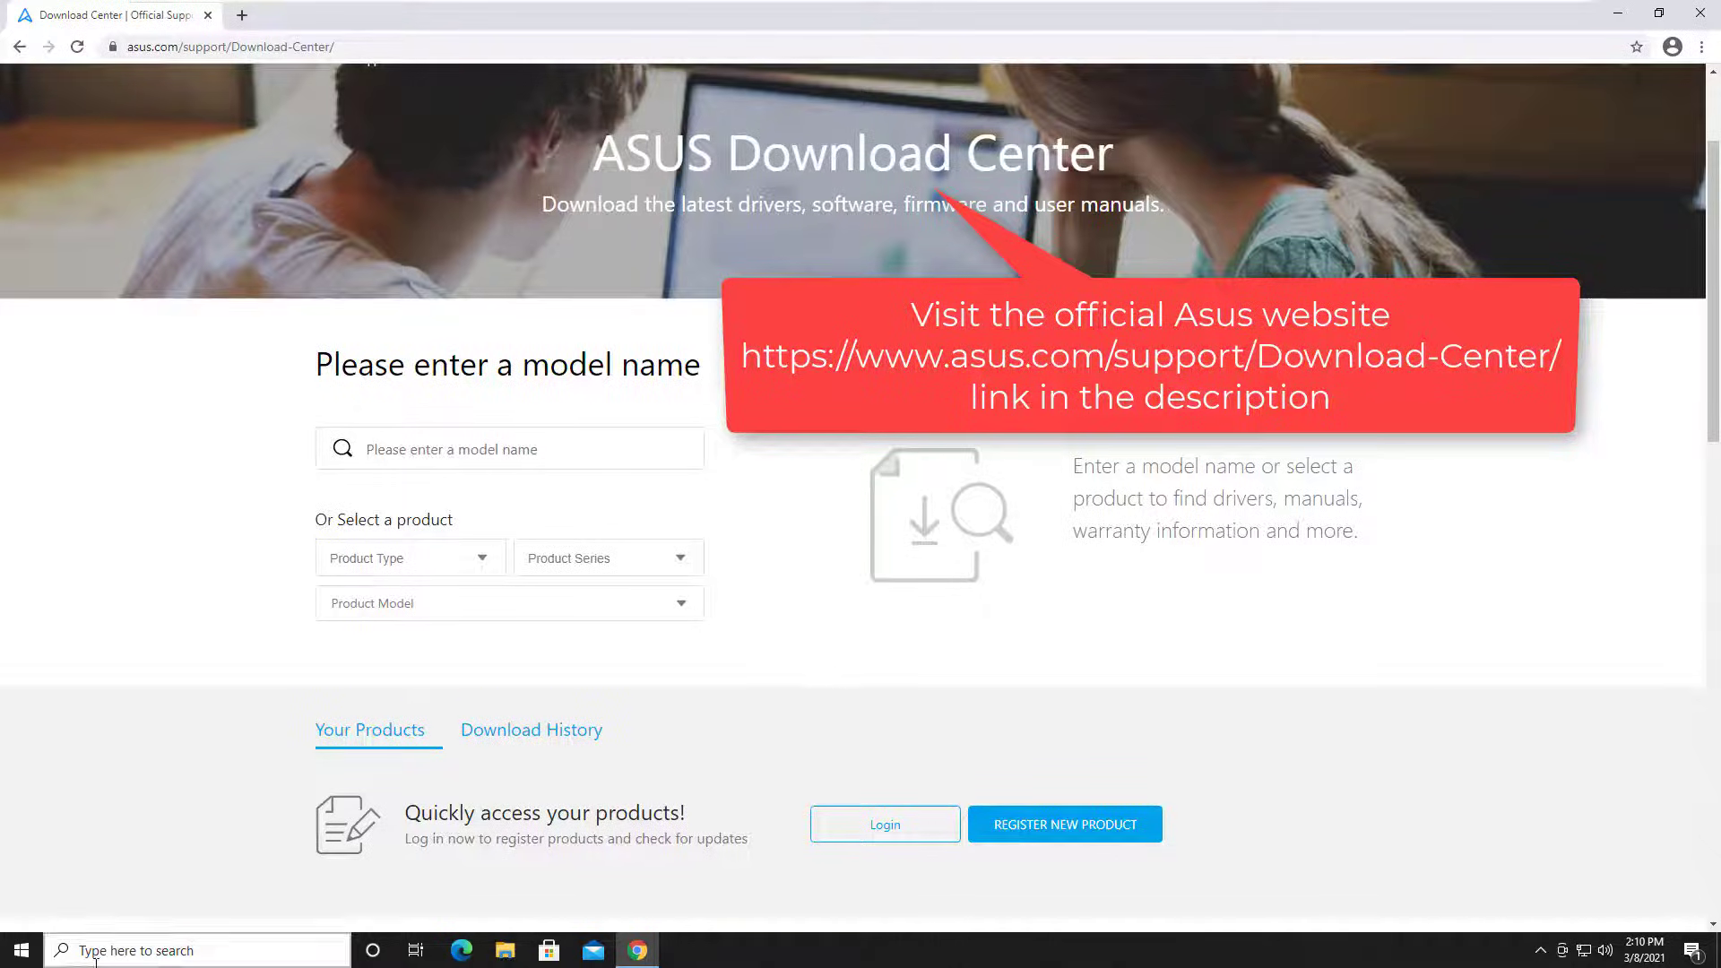
Turn on the On-Screen Keyboard in Ease of Access > Keyboard, close Settings, and move the keyboard aside
left_click(20, 948)
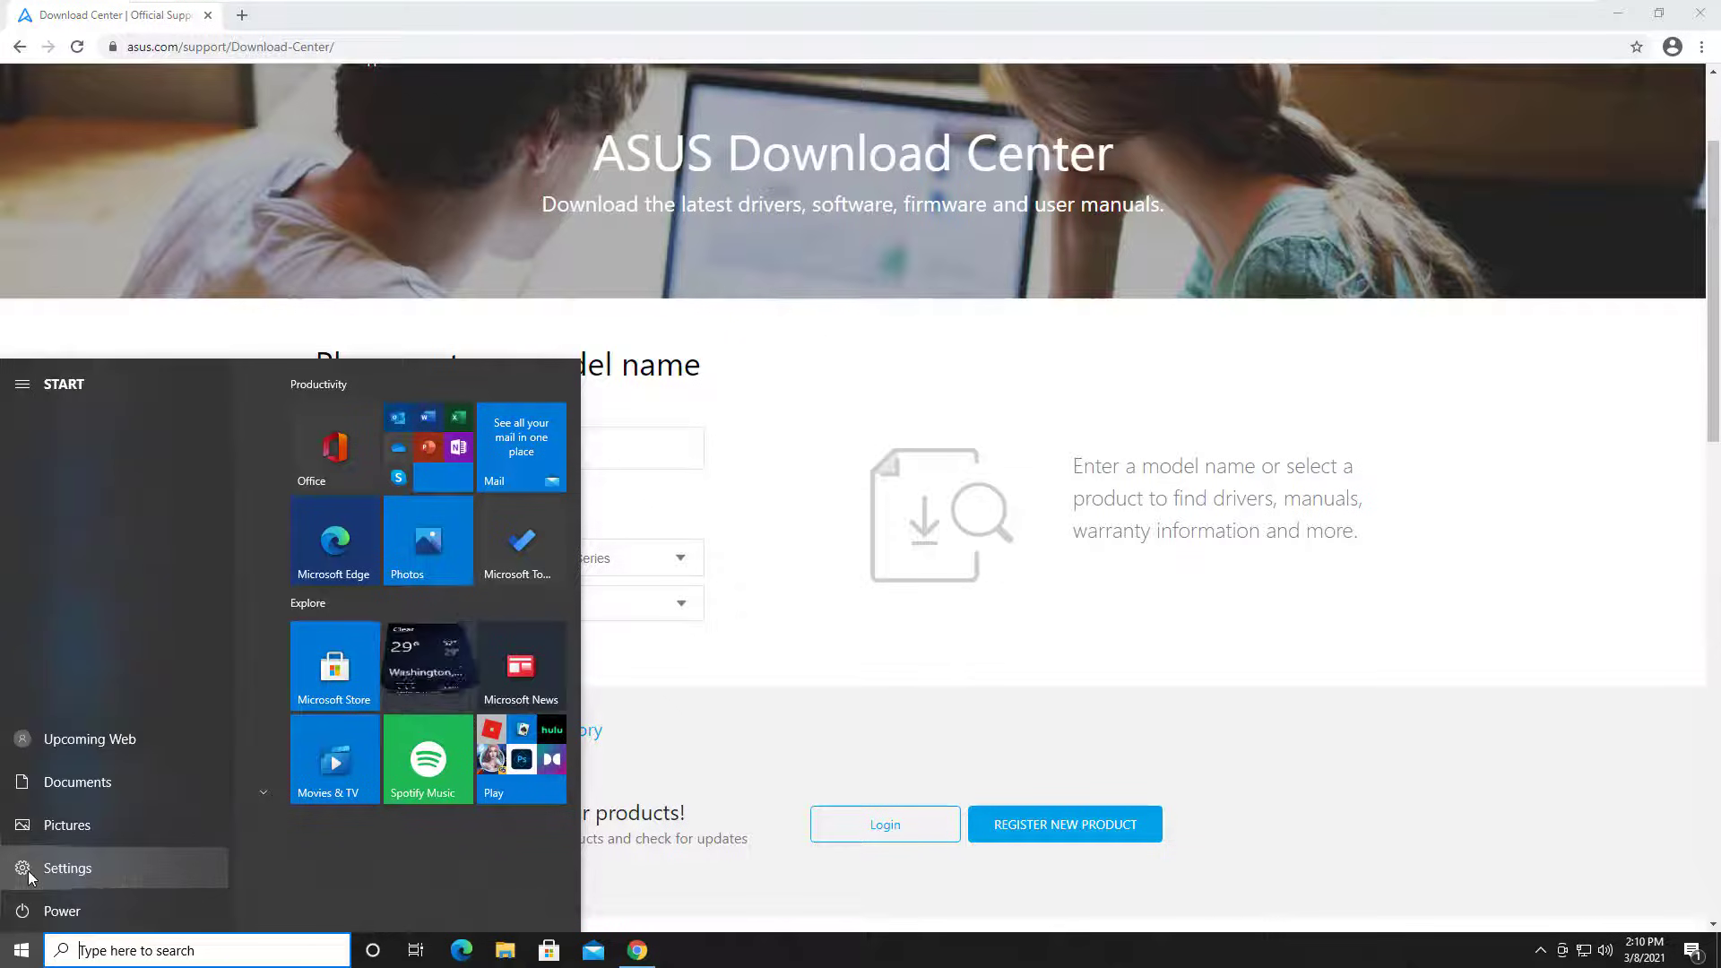
left_click(131, 868)
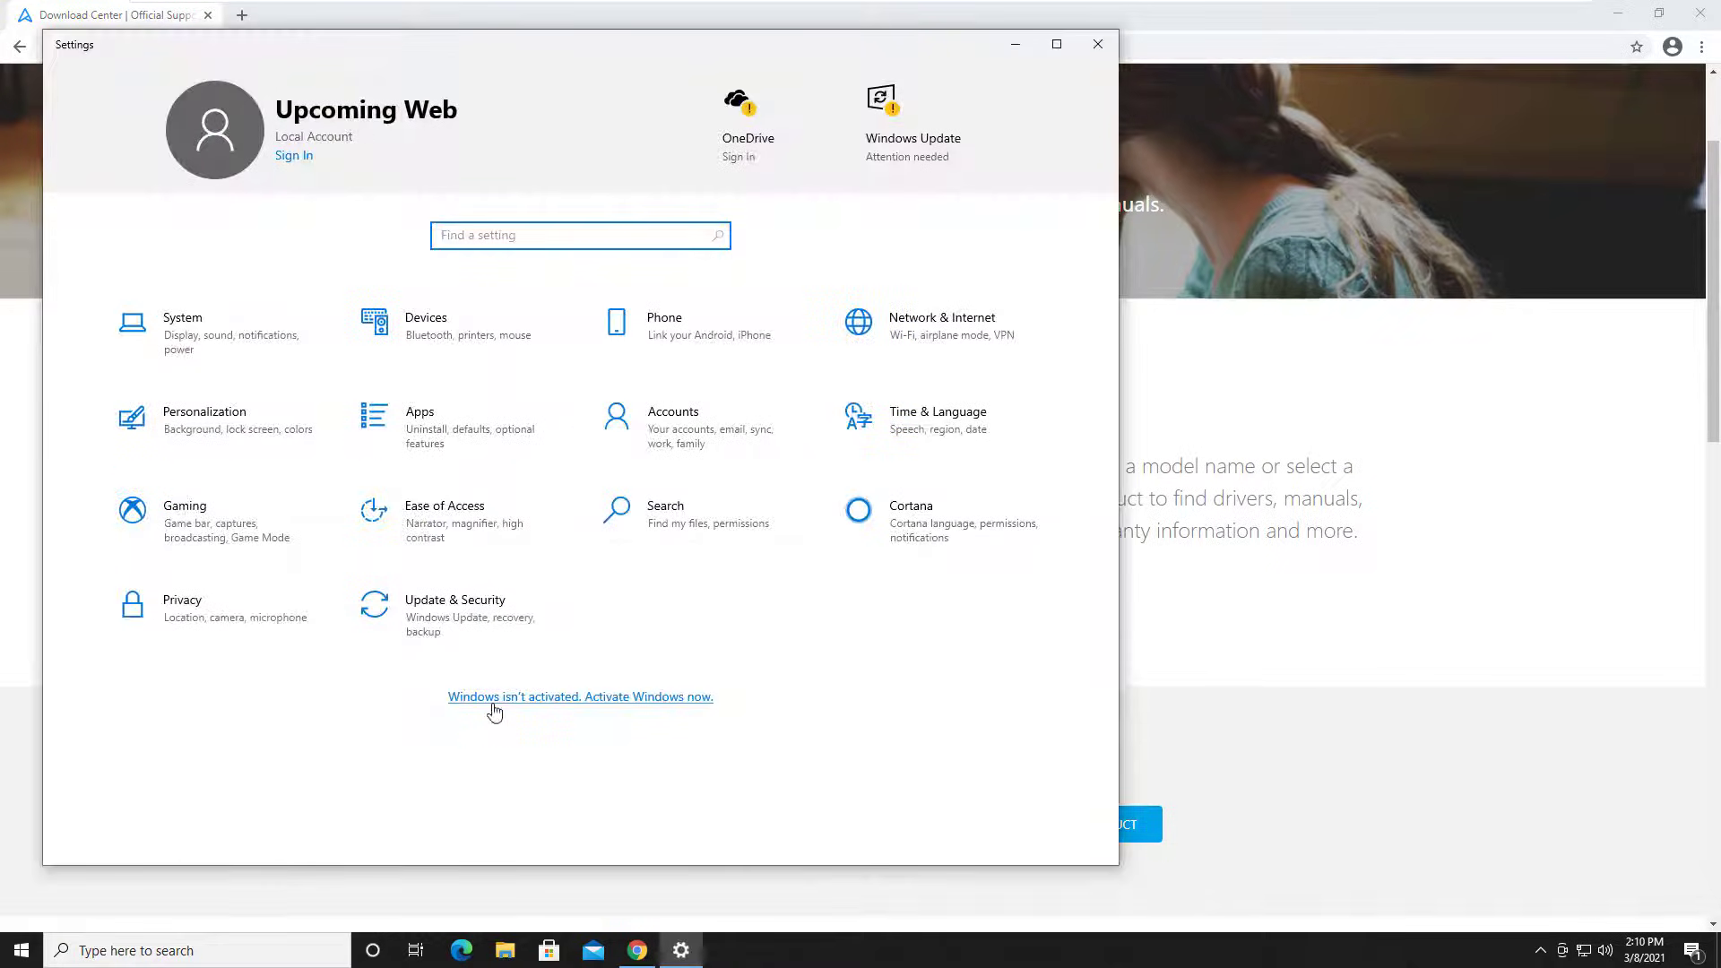
left_click(497, 513)
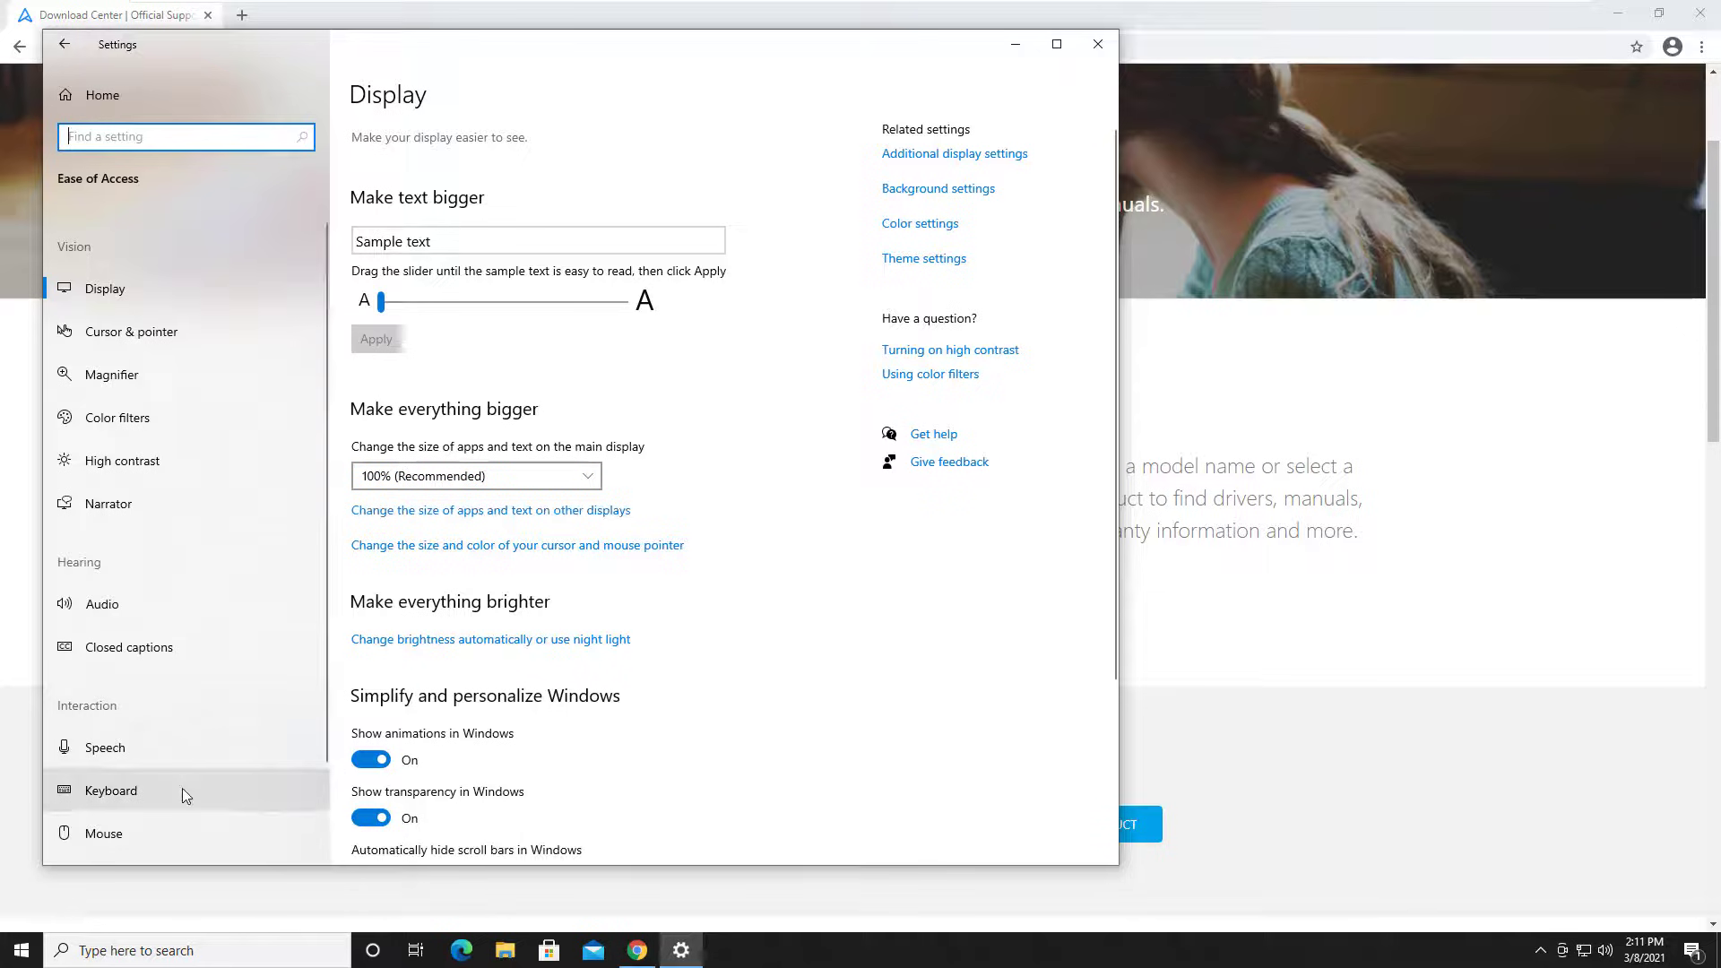
left_click(181, 788)
left_click(372, 263)
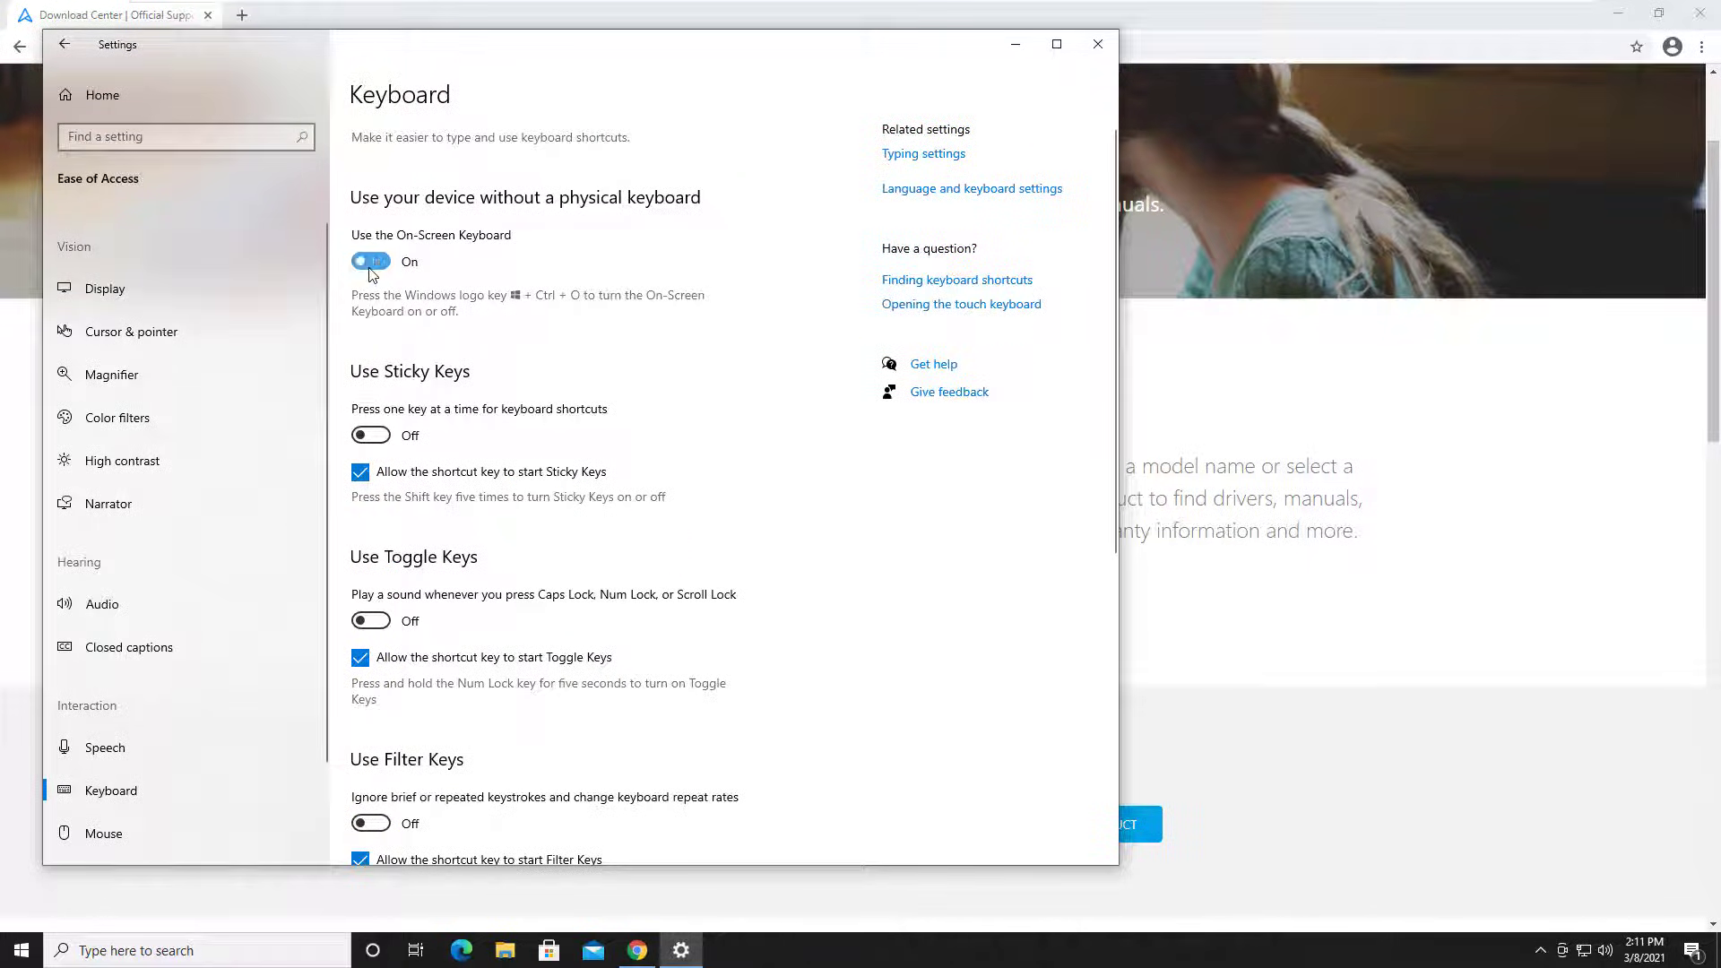
left_click(1097, 44)
left_click_drag(691, 583, 735, 641)
Type 'zenbook ' into the ASUS model search box with the On-Screen Keyboard
left_click(483, 453)
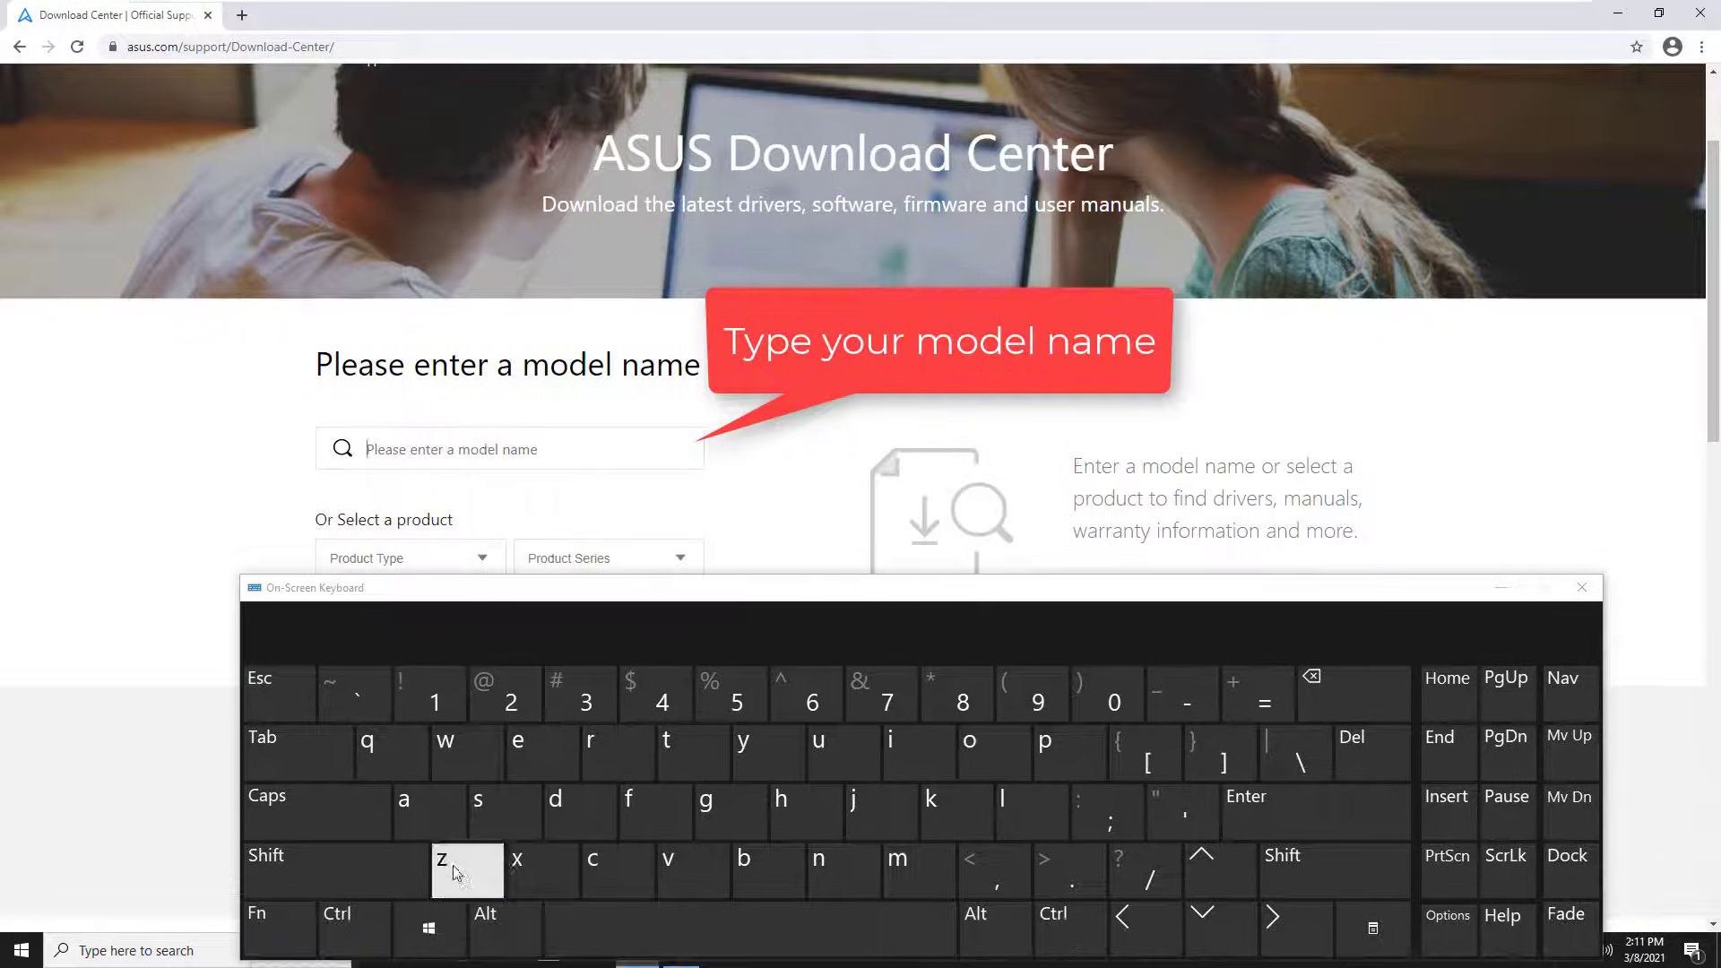
left_click(464, 867)
left_click(513, 767)
left_click(842, 863)
left_click(769, 863)
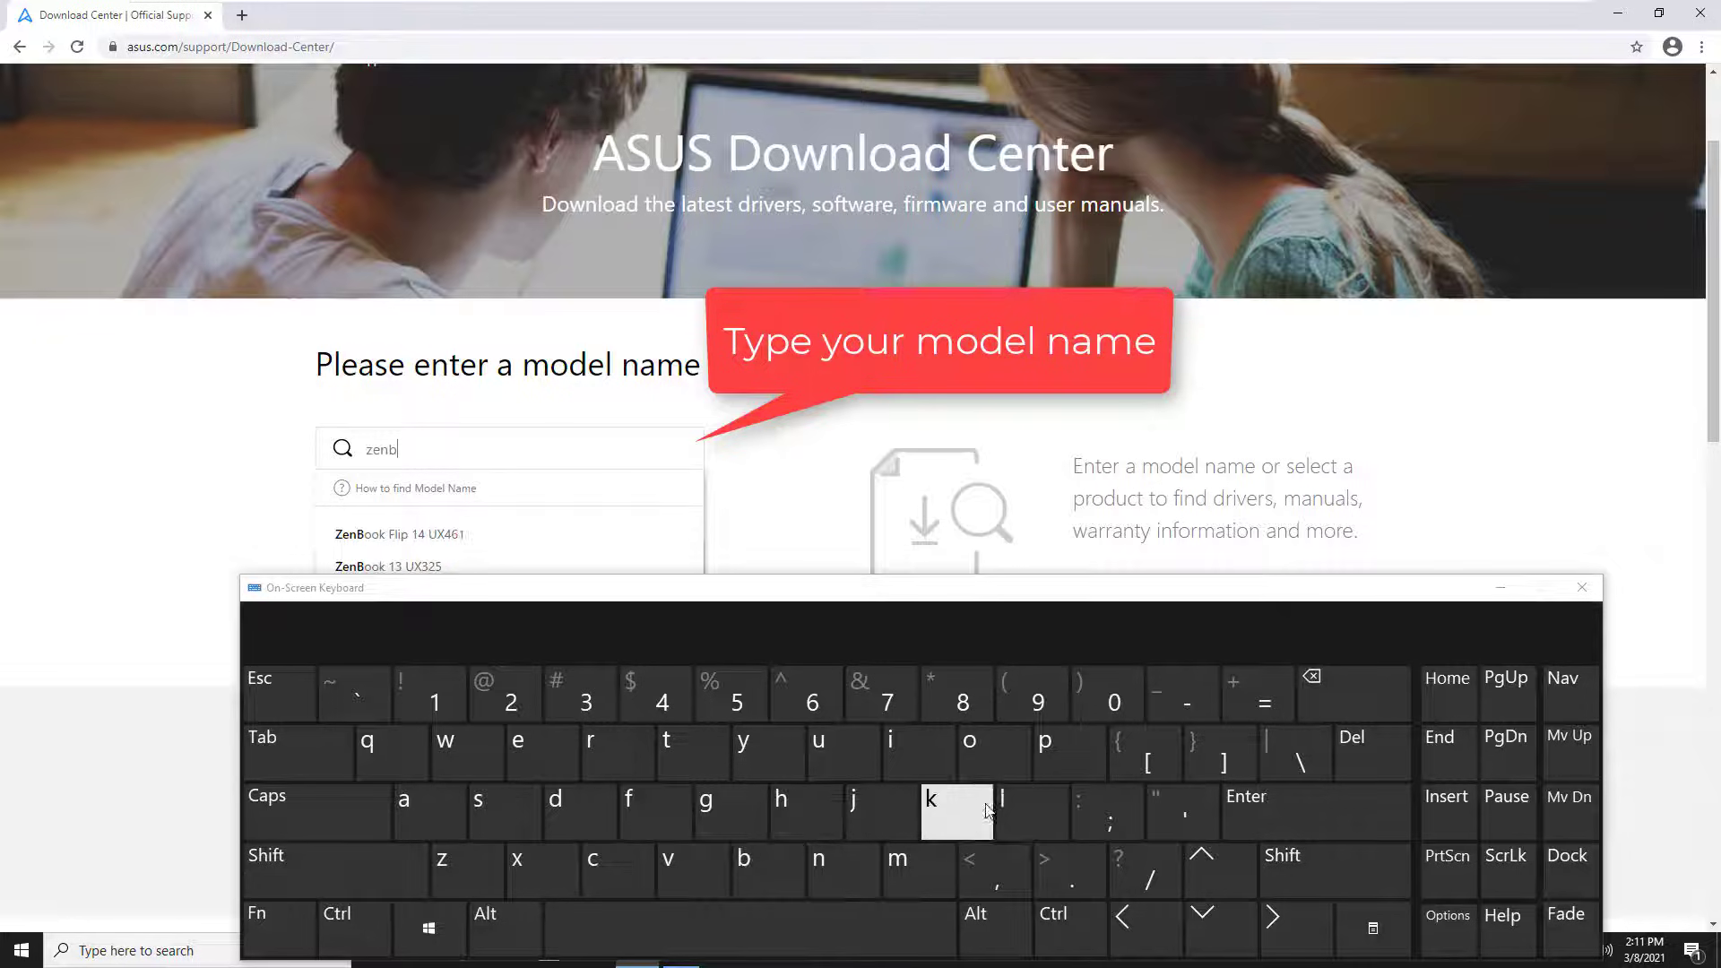
left_click(1001, 756)
left_click(1000, 757)
left_click(937, 802)
left_click(800, 924)
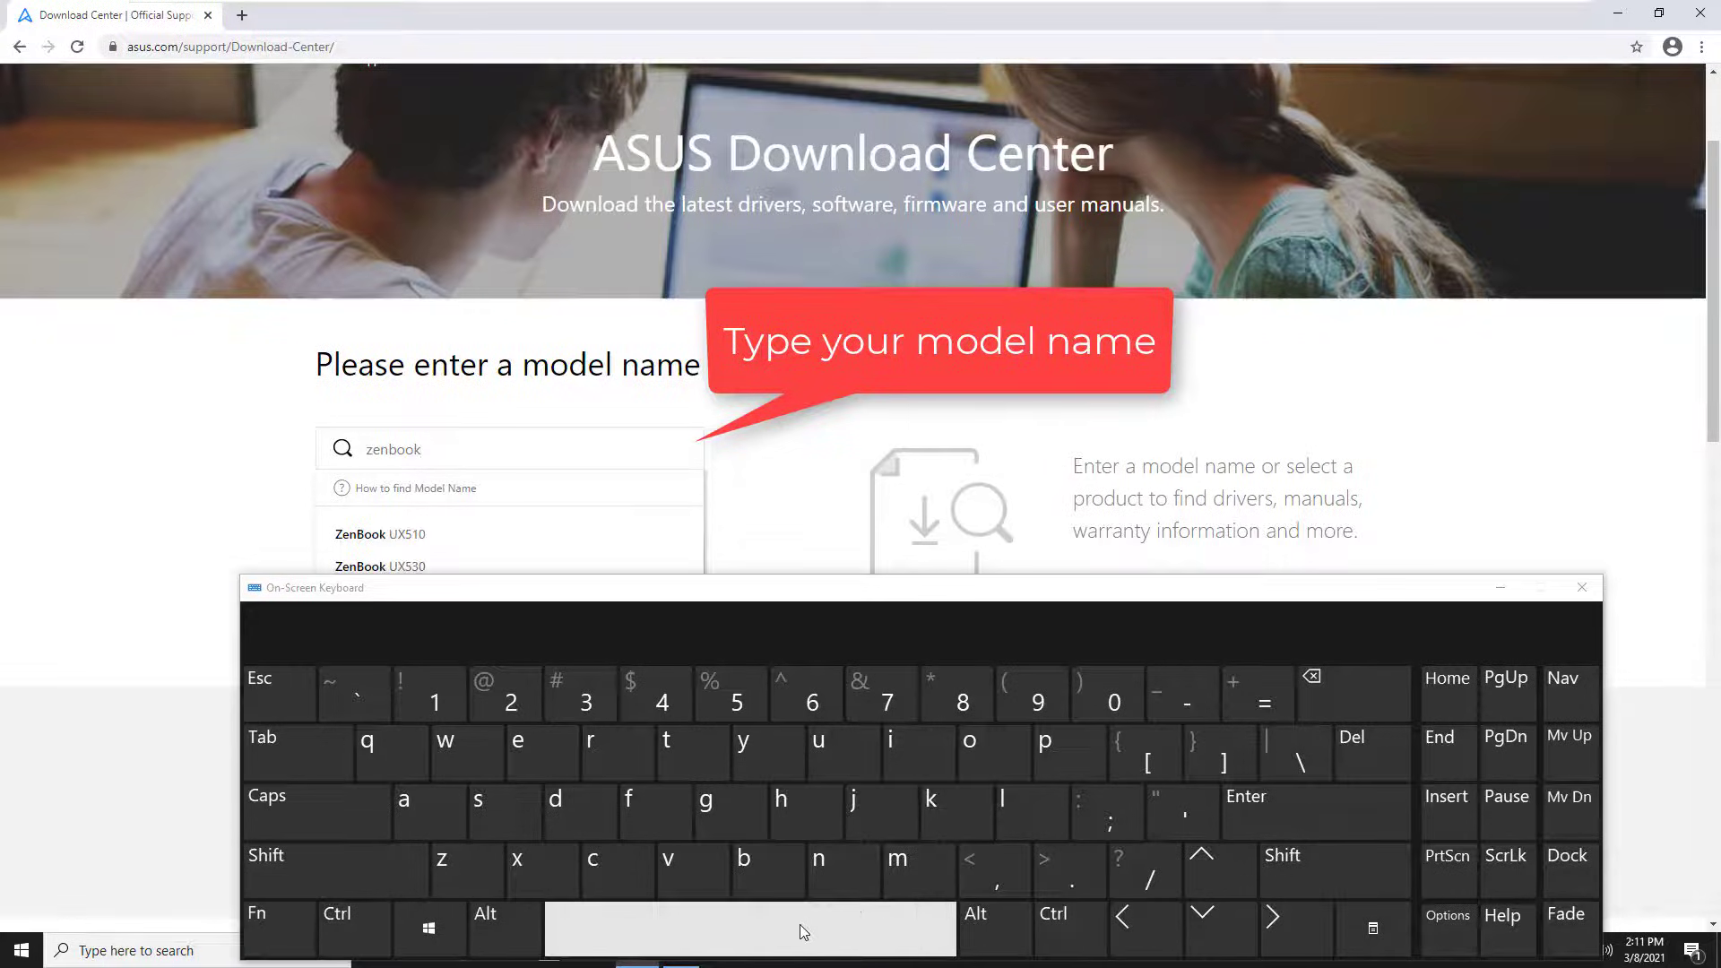
Complete the search as 'zenbook ux410' and choose the ZenBook UX410 suggestion
left_click(821, 744)
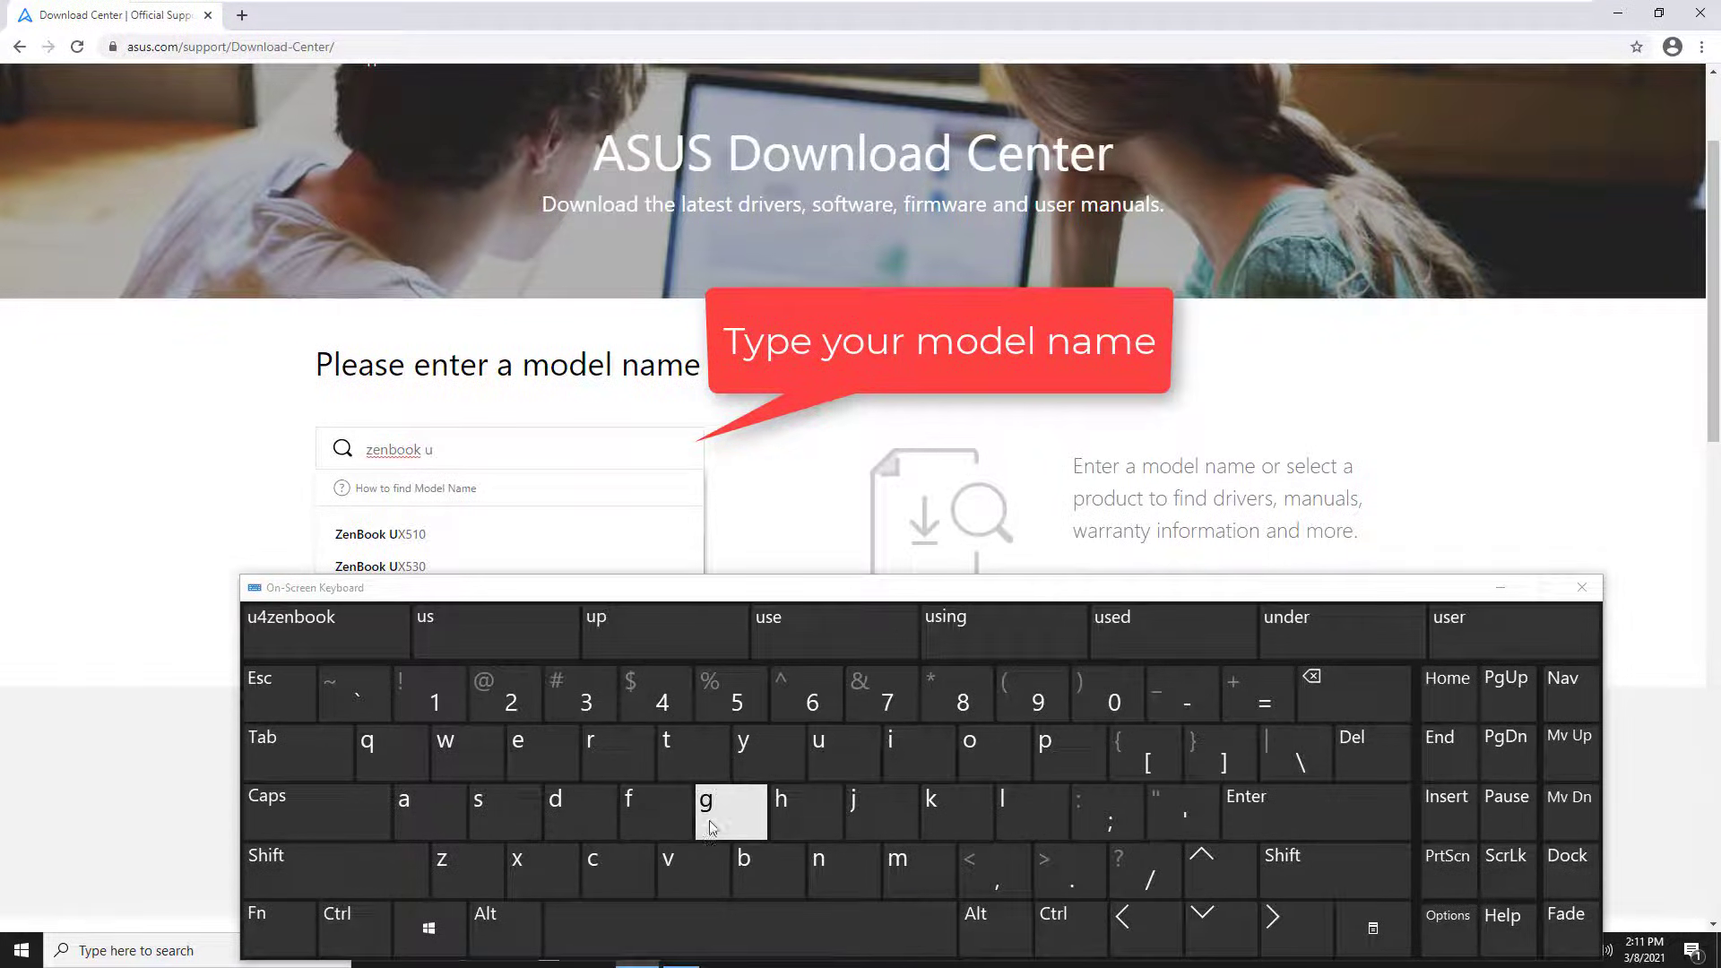
left_click(542, 862)
left_click(661, 695)
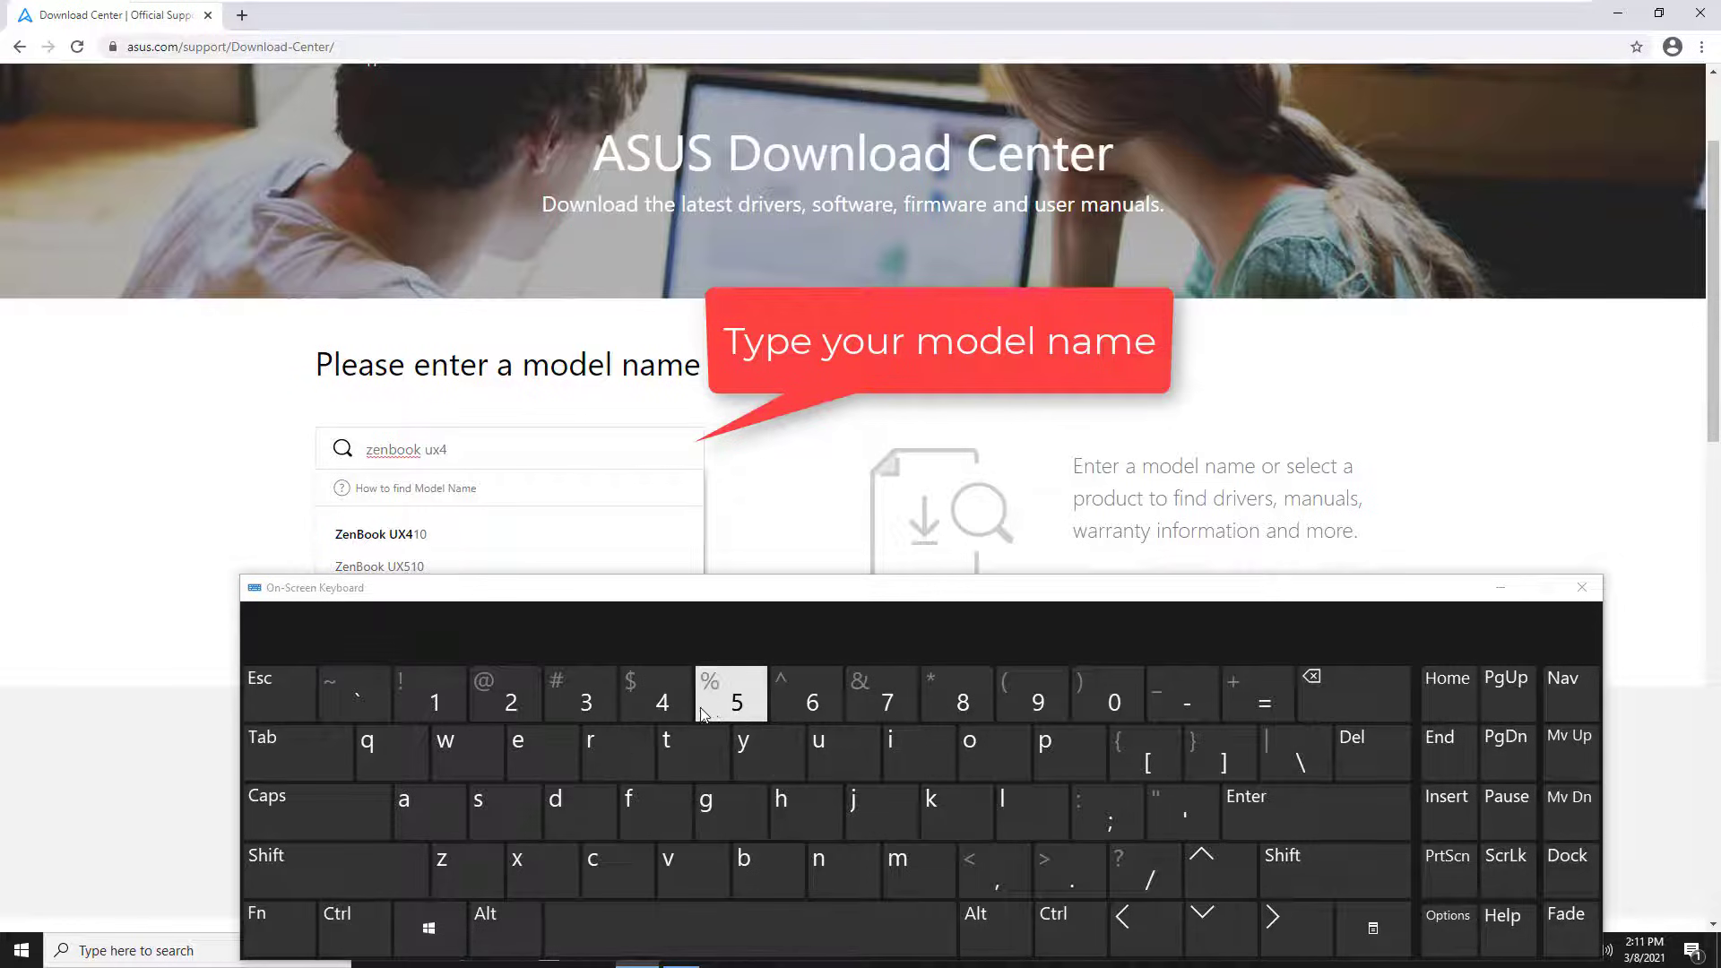
left_click(432, 697)
left_click(1108, 697)
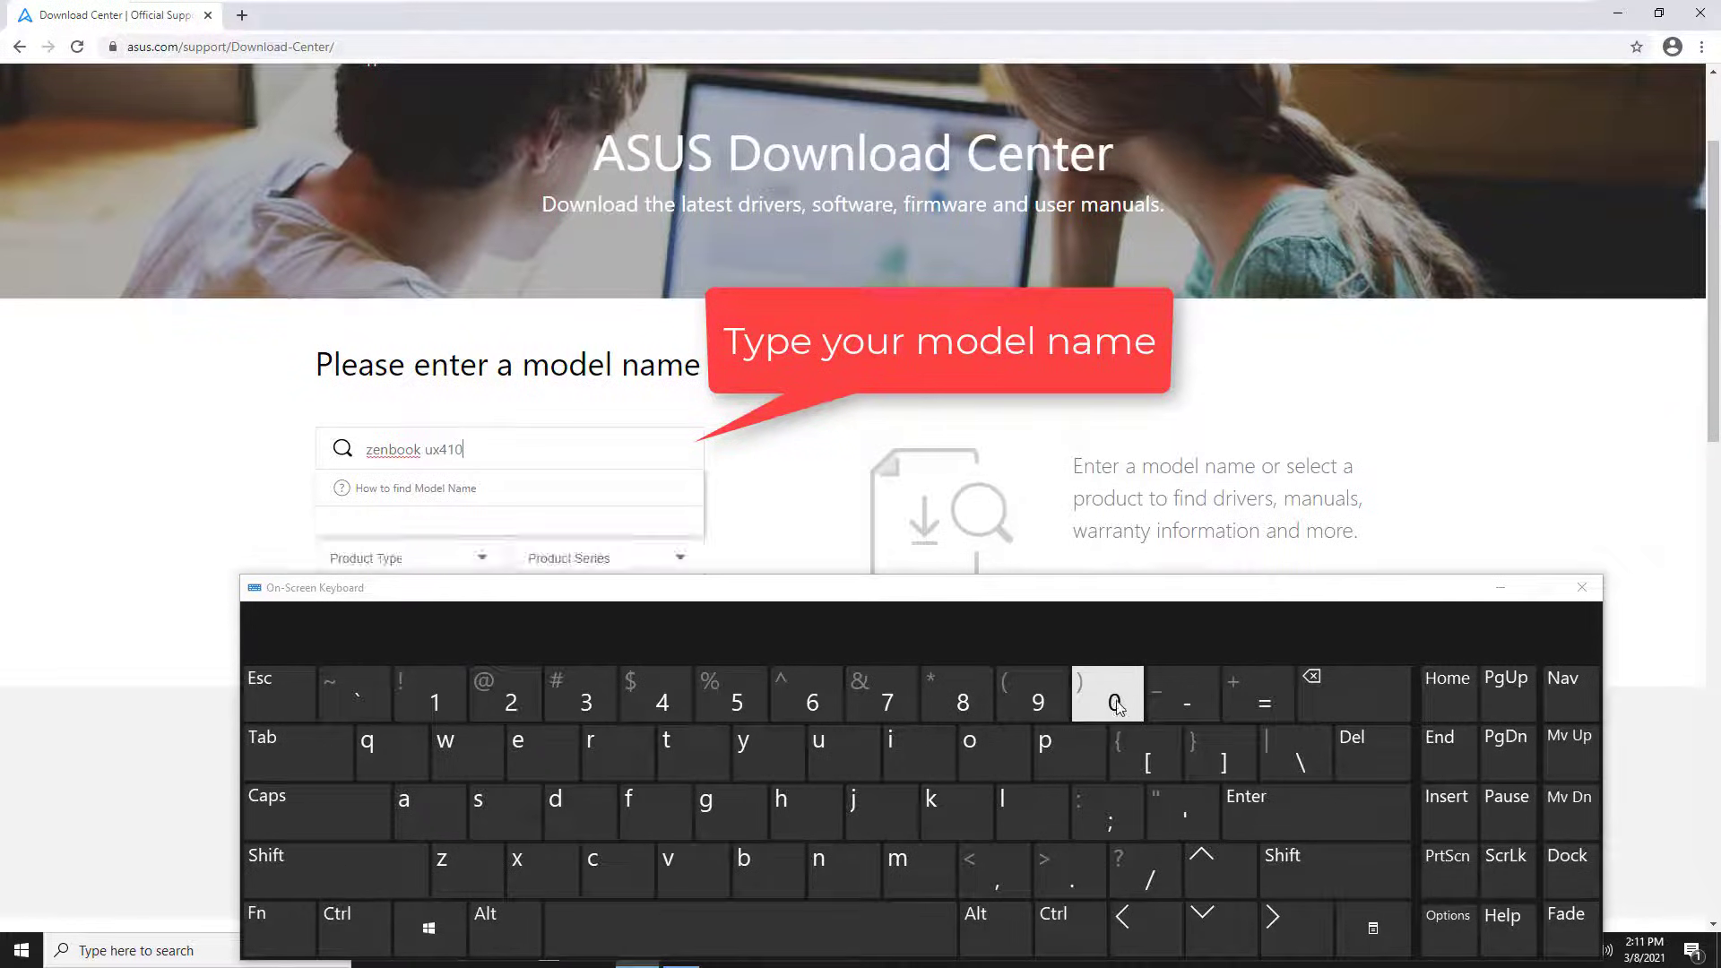
left_click_drag(765, 604, 709, 702)
left_click(398, 537)
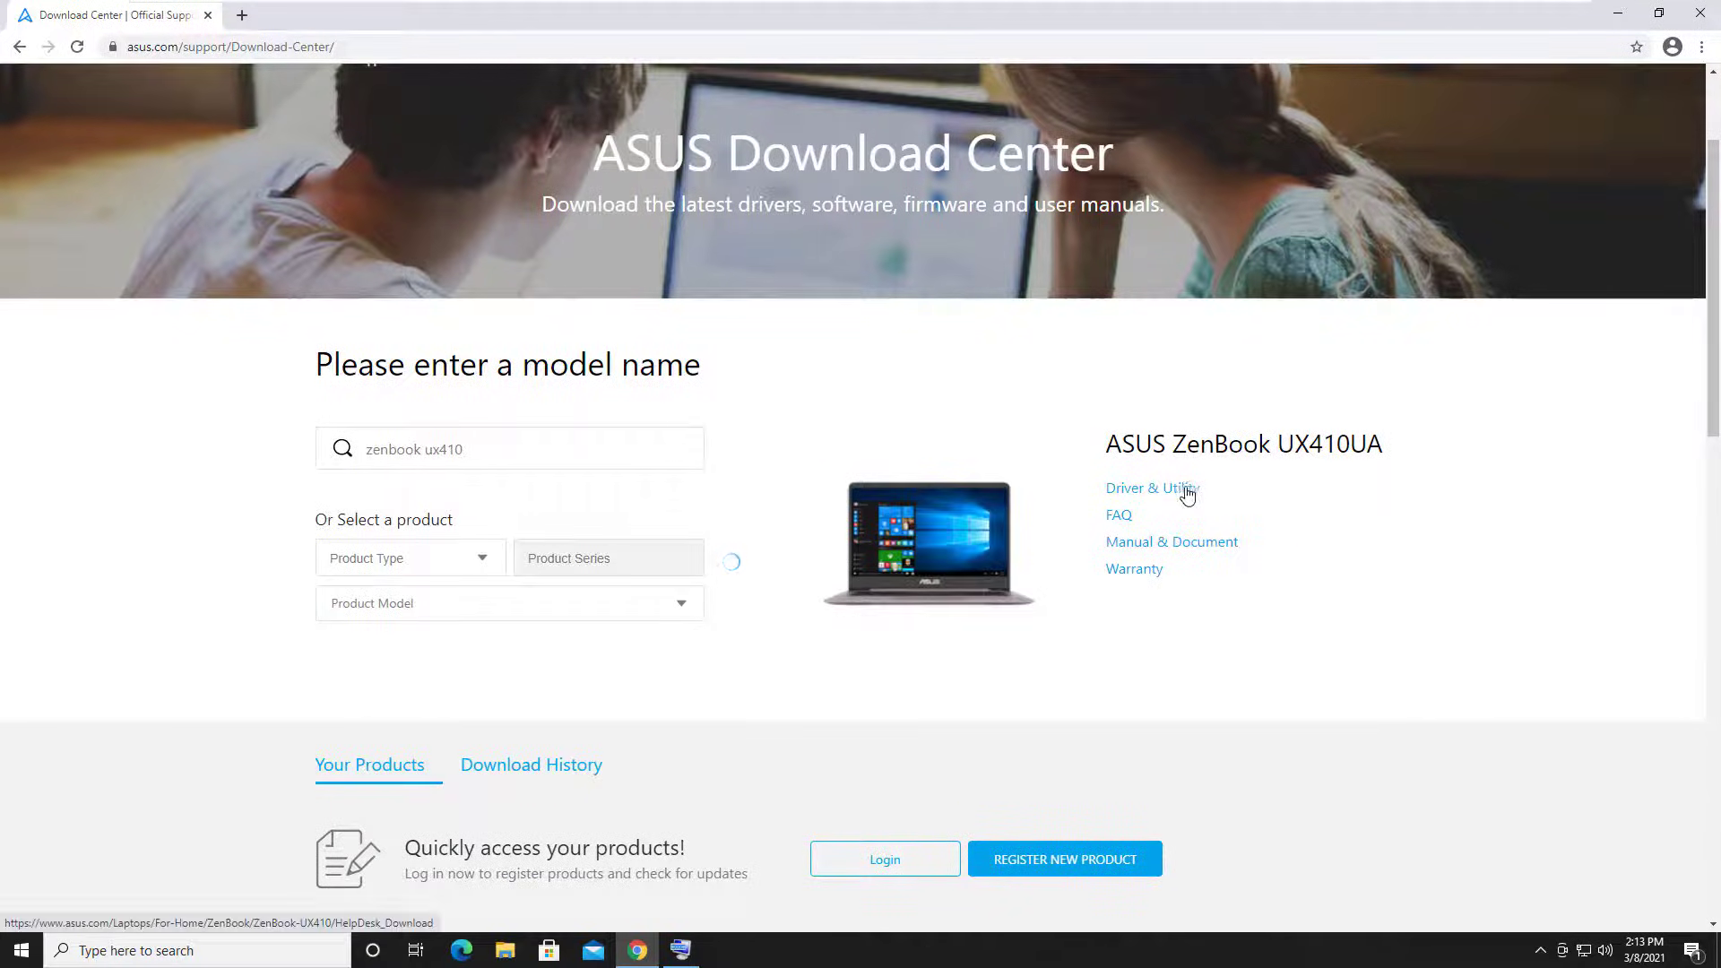
Open the Driver & Utility page and select Windows 10 64-bit as the OS
left_click_drag(1105, 445, 1414, 445)
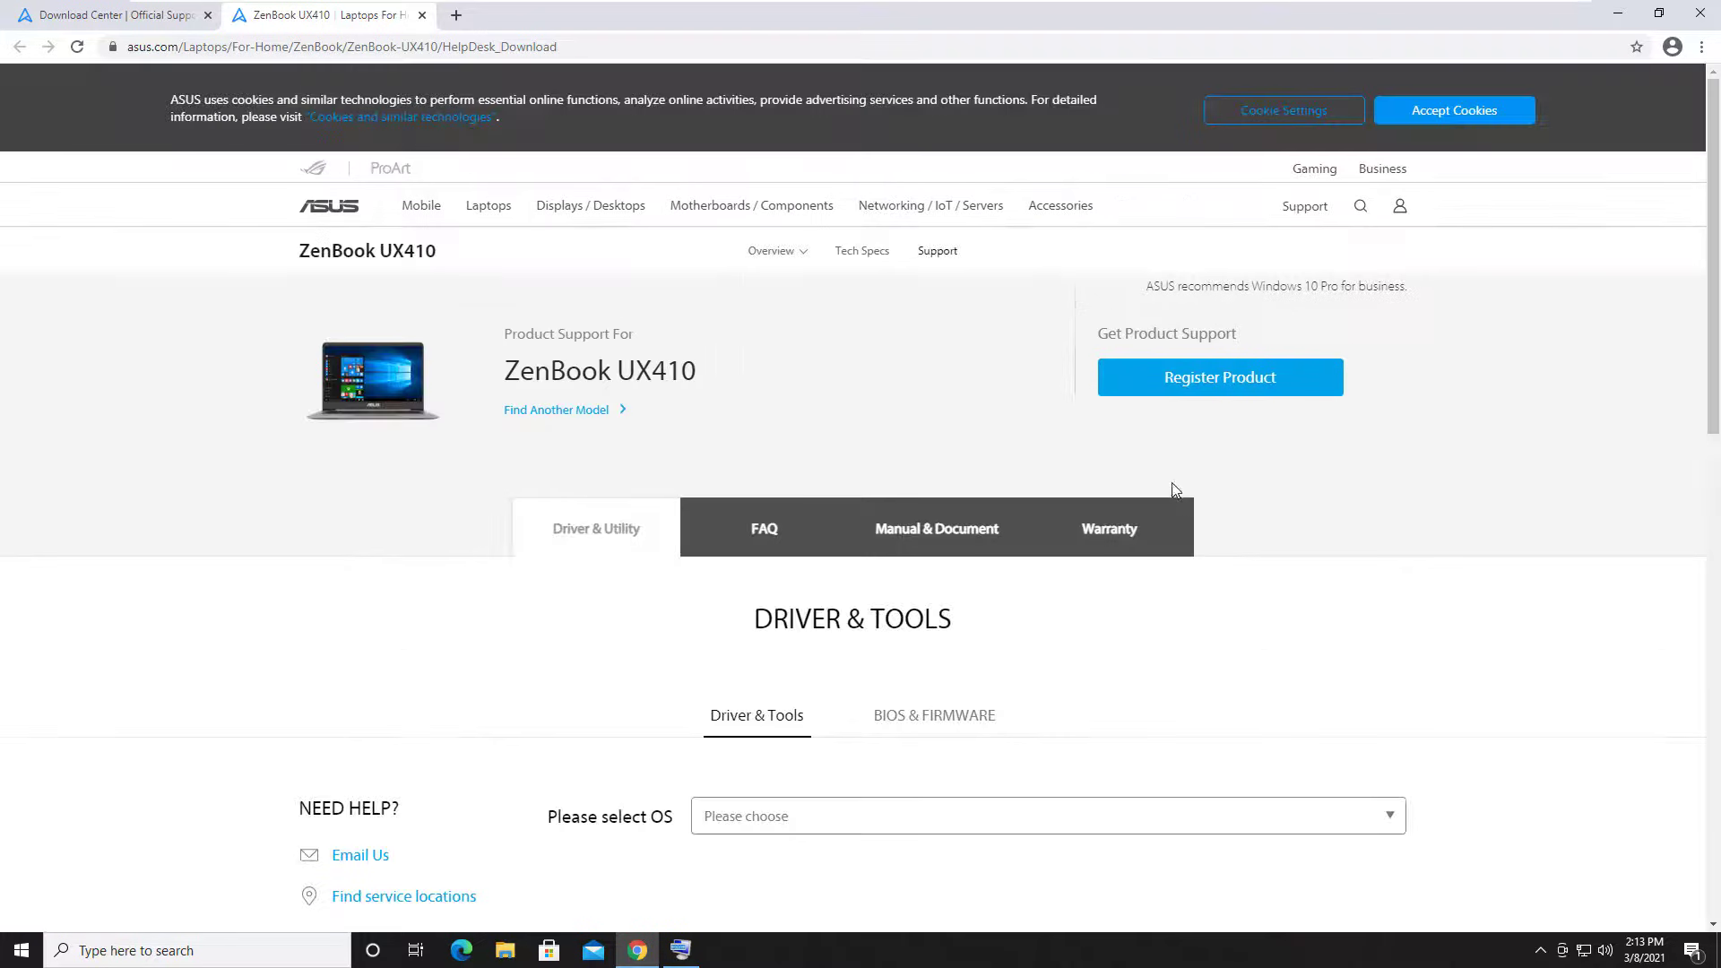
scroll(841, 462, "down", 4)
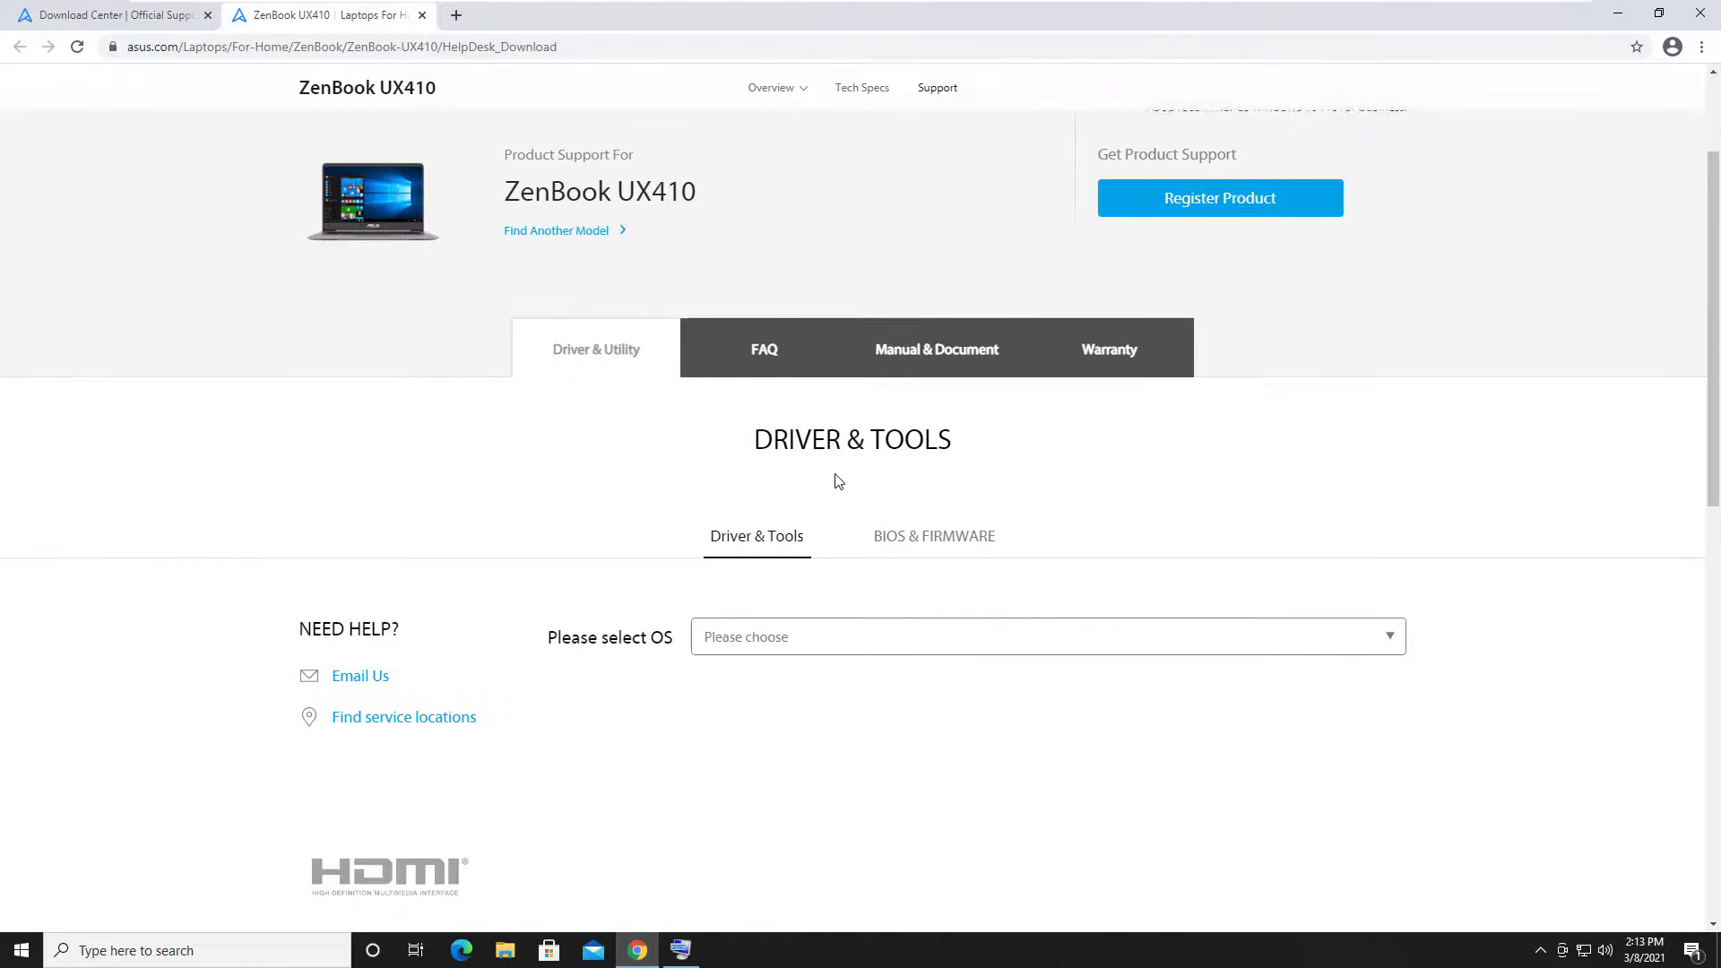
left_click(782, 468)
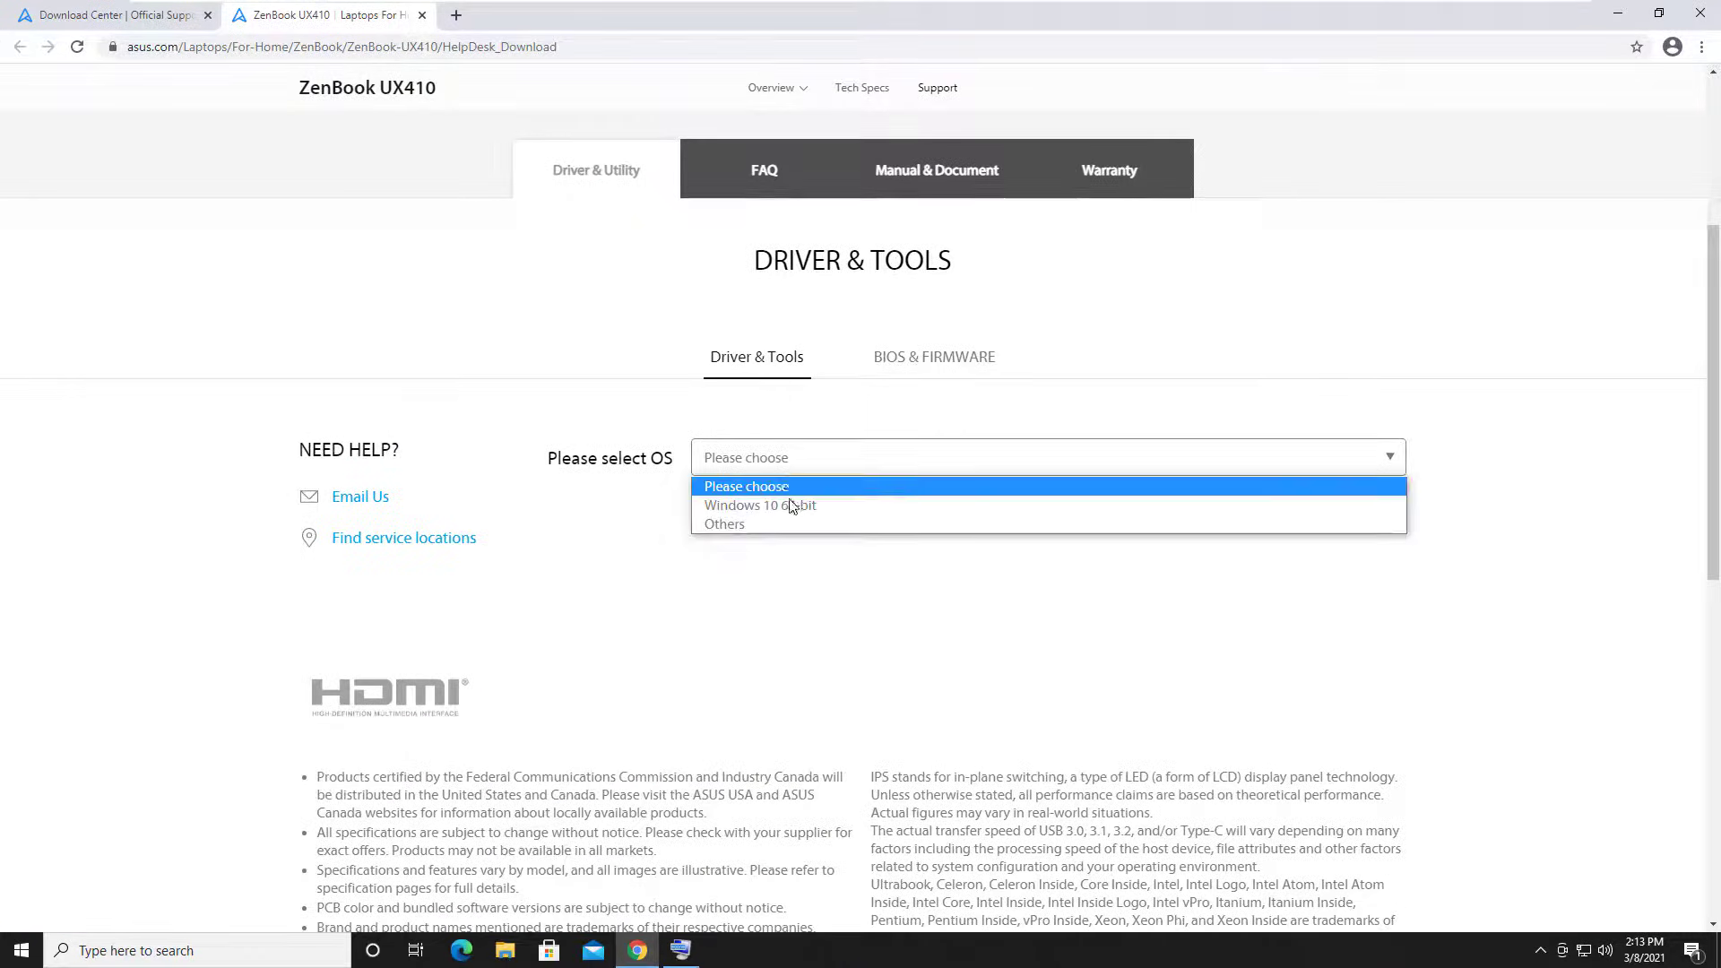
left_click(790, 505)
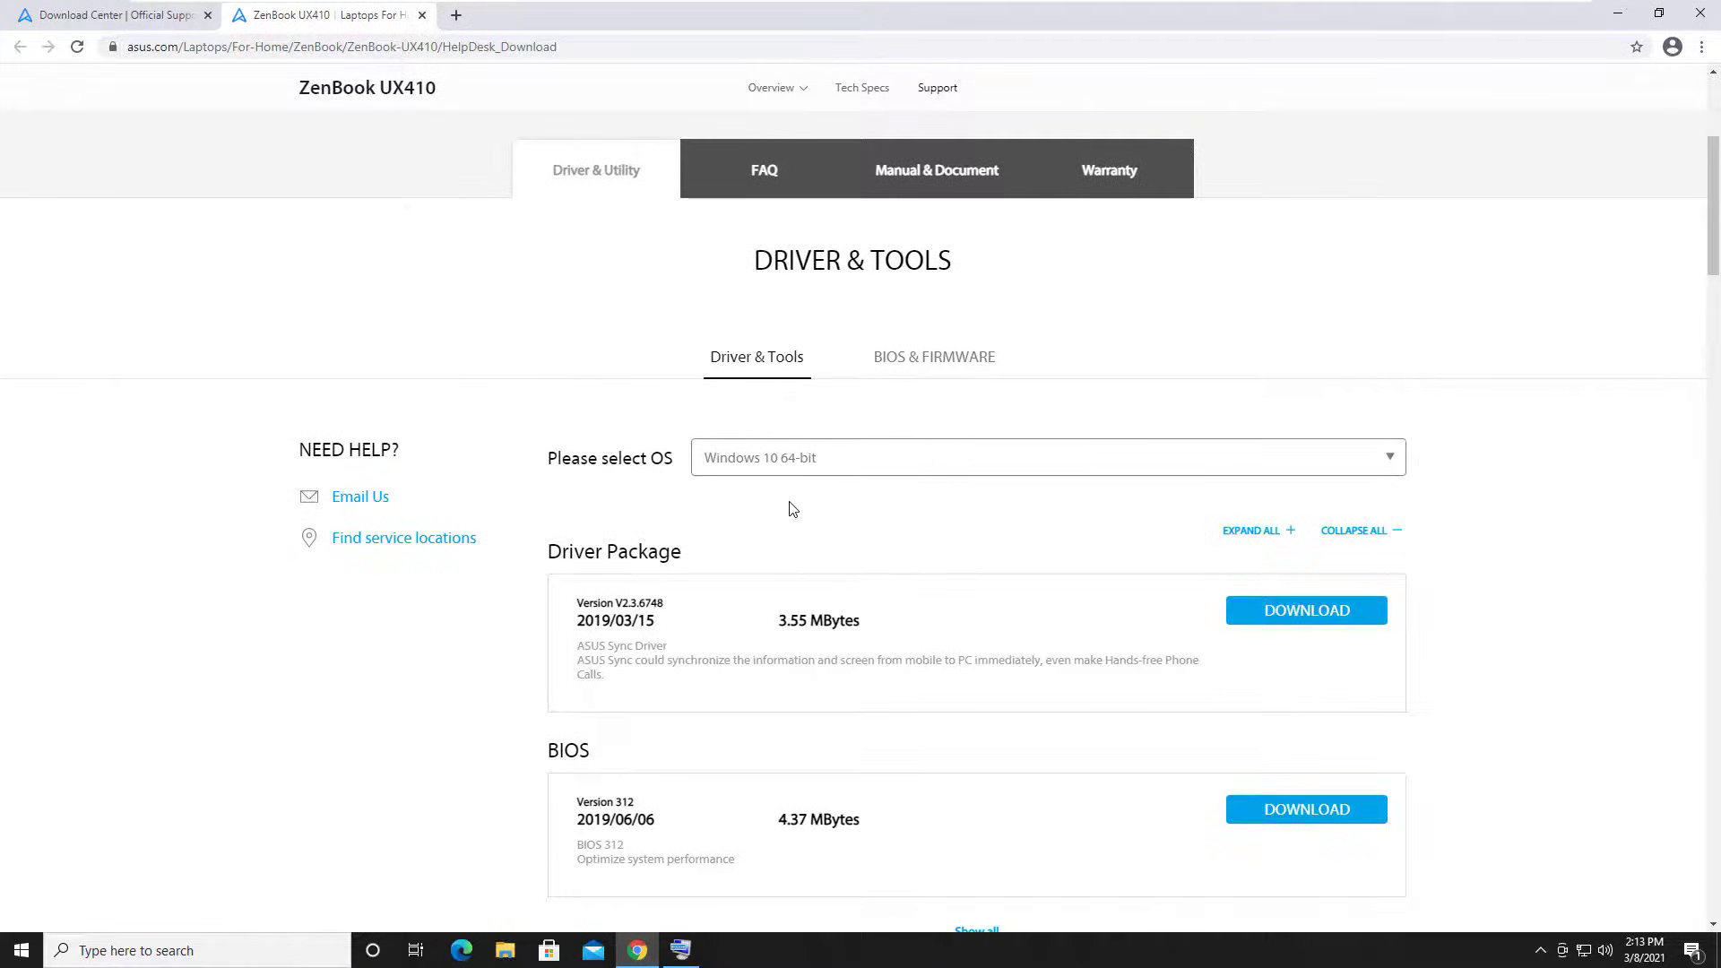
Browse the Windows 10 64-bit driver list, then run a Driver Easy scan for outdated drivers
scroll(792, 509, "down", 2)
scroll(793, 509, "down", 10)
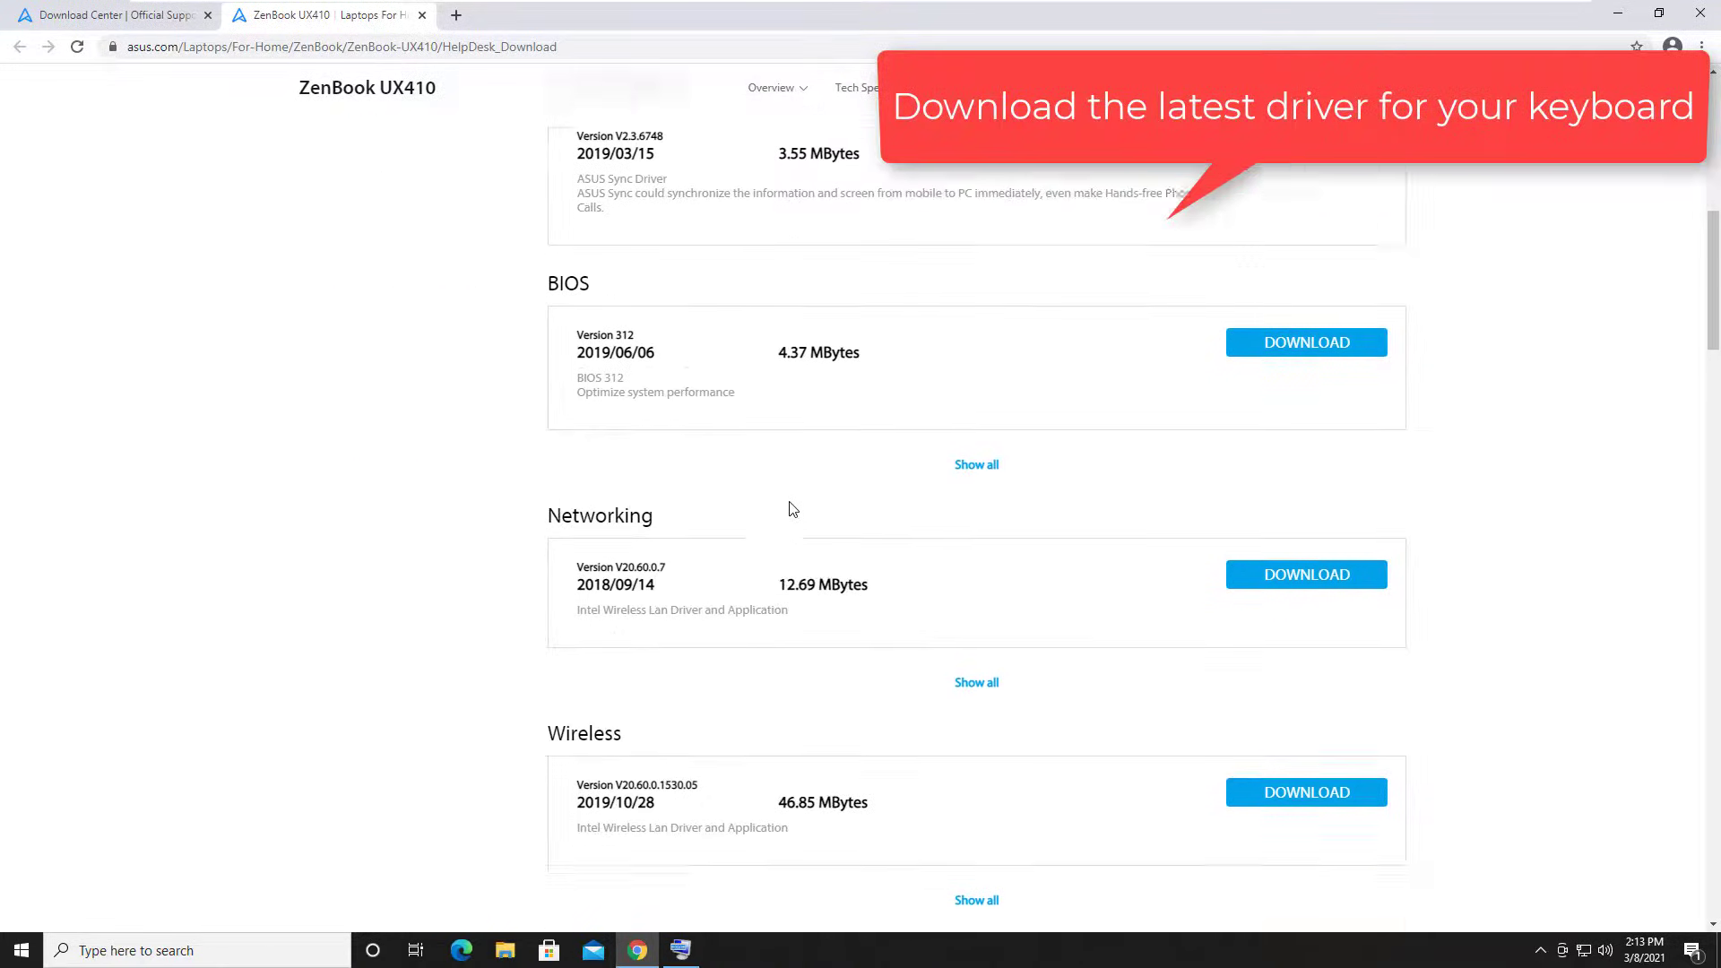
scroll(793, 509, "down", 11)
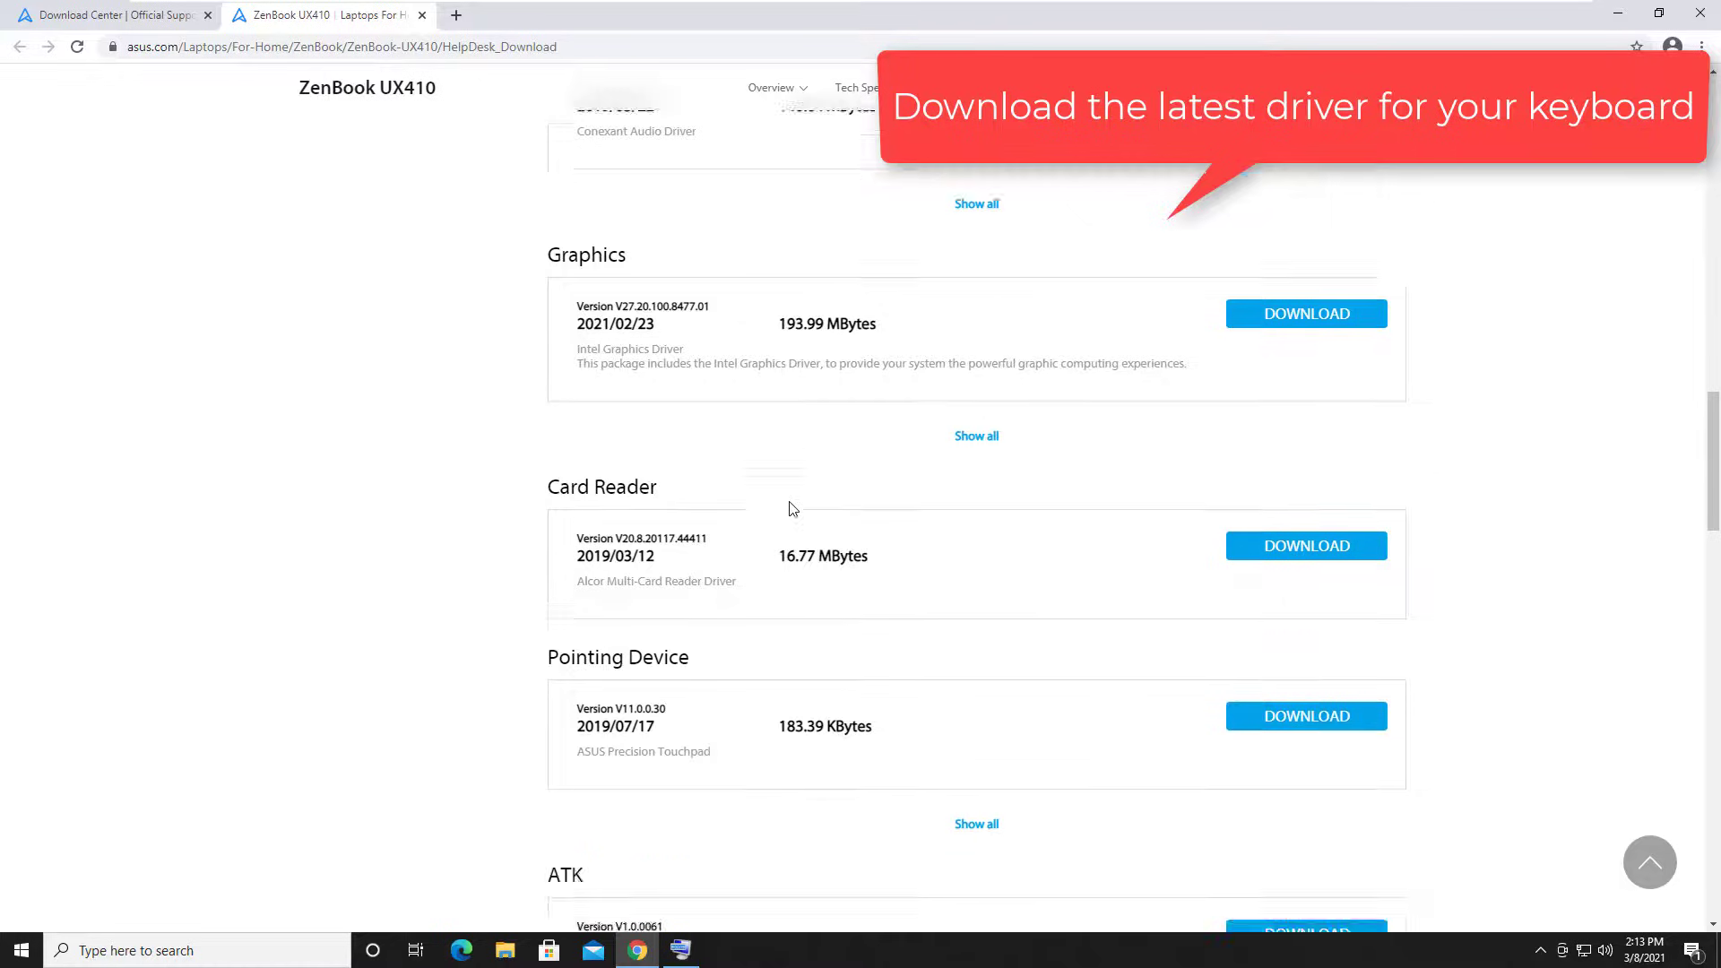
scroll(792, 510, "down", 12)
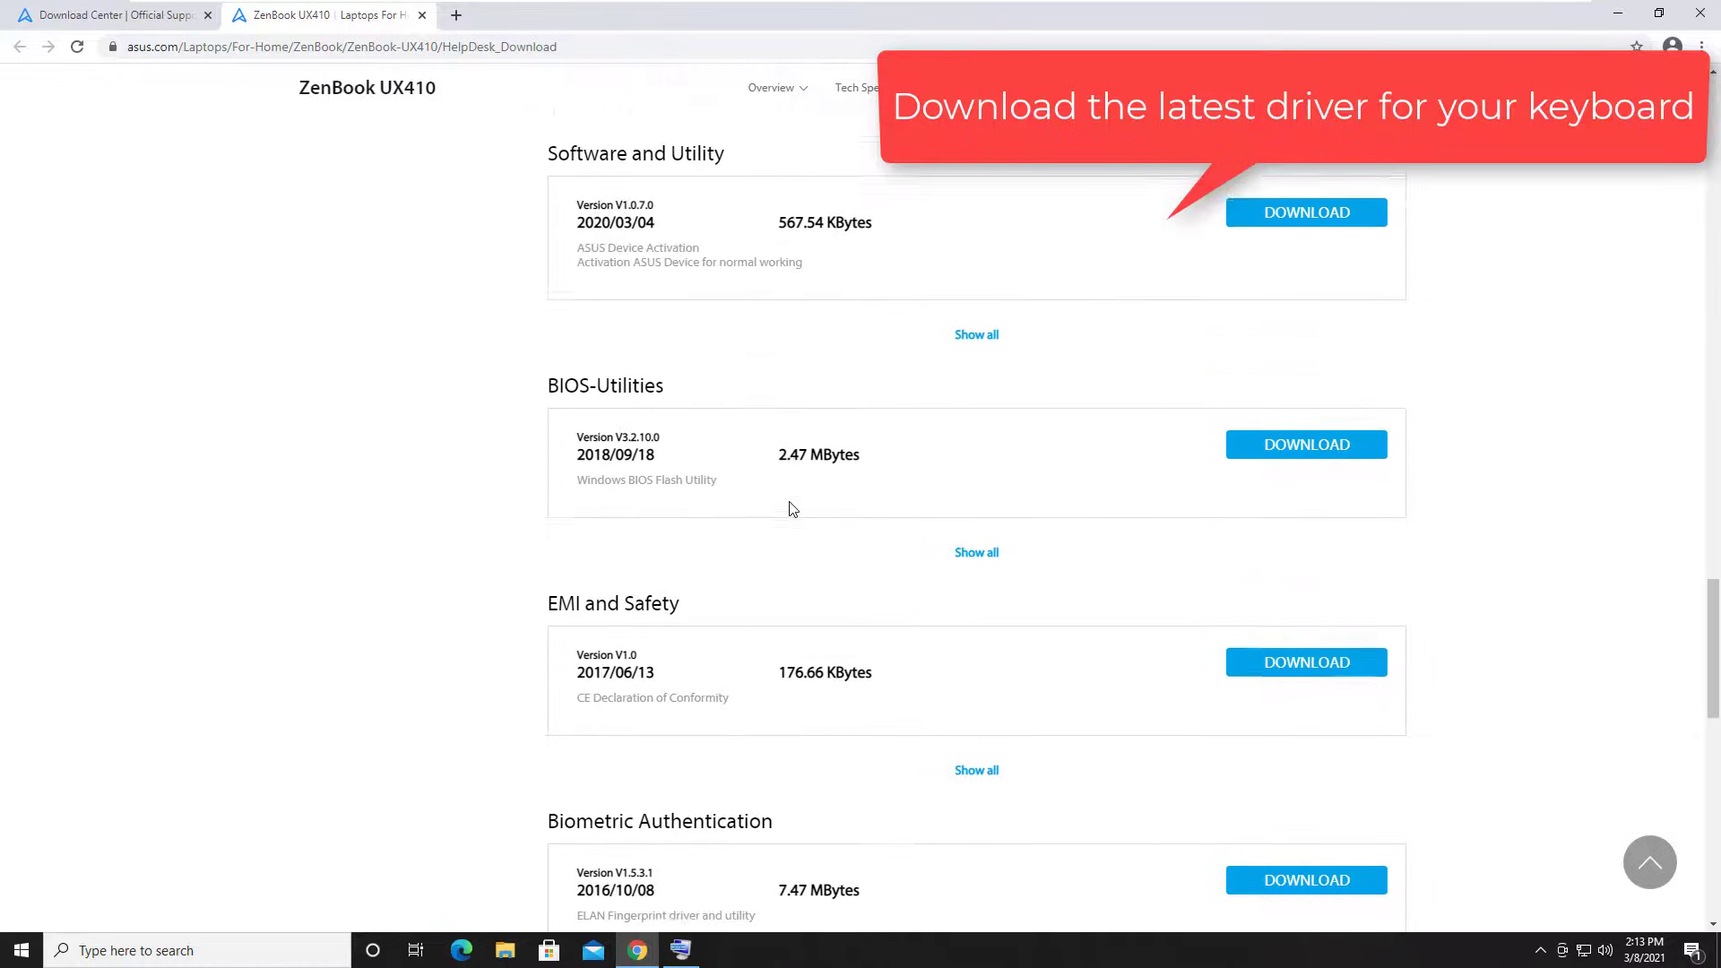
scroll(792, 509, "down", 2)
scroll(792, 509, "up", 10)
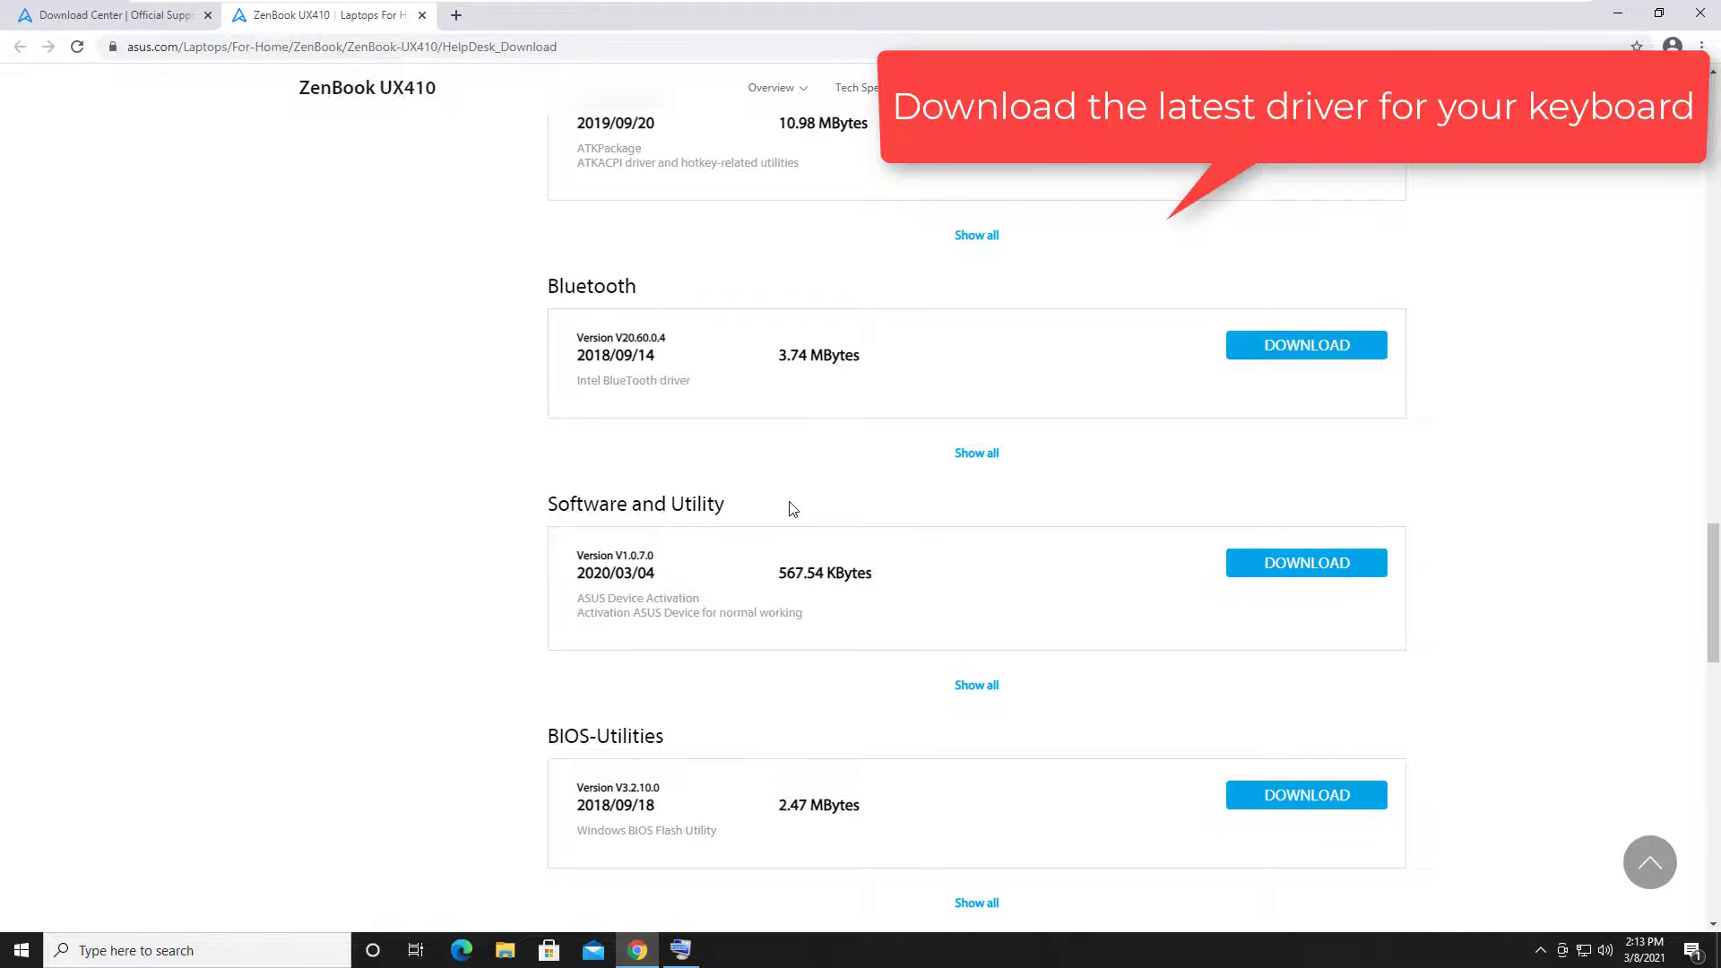
scroll(793, 509, "up", 8)
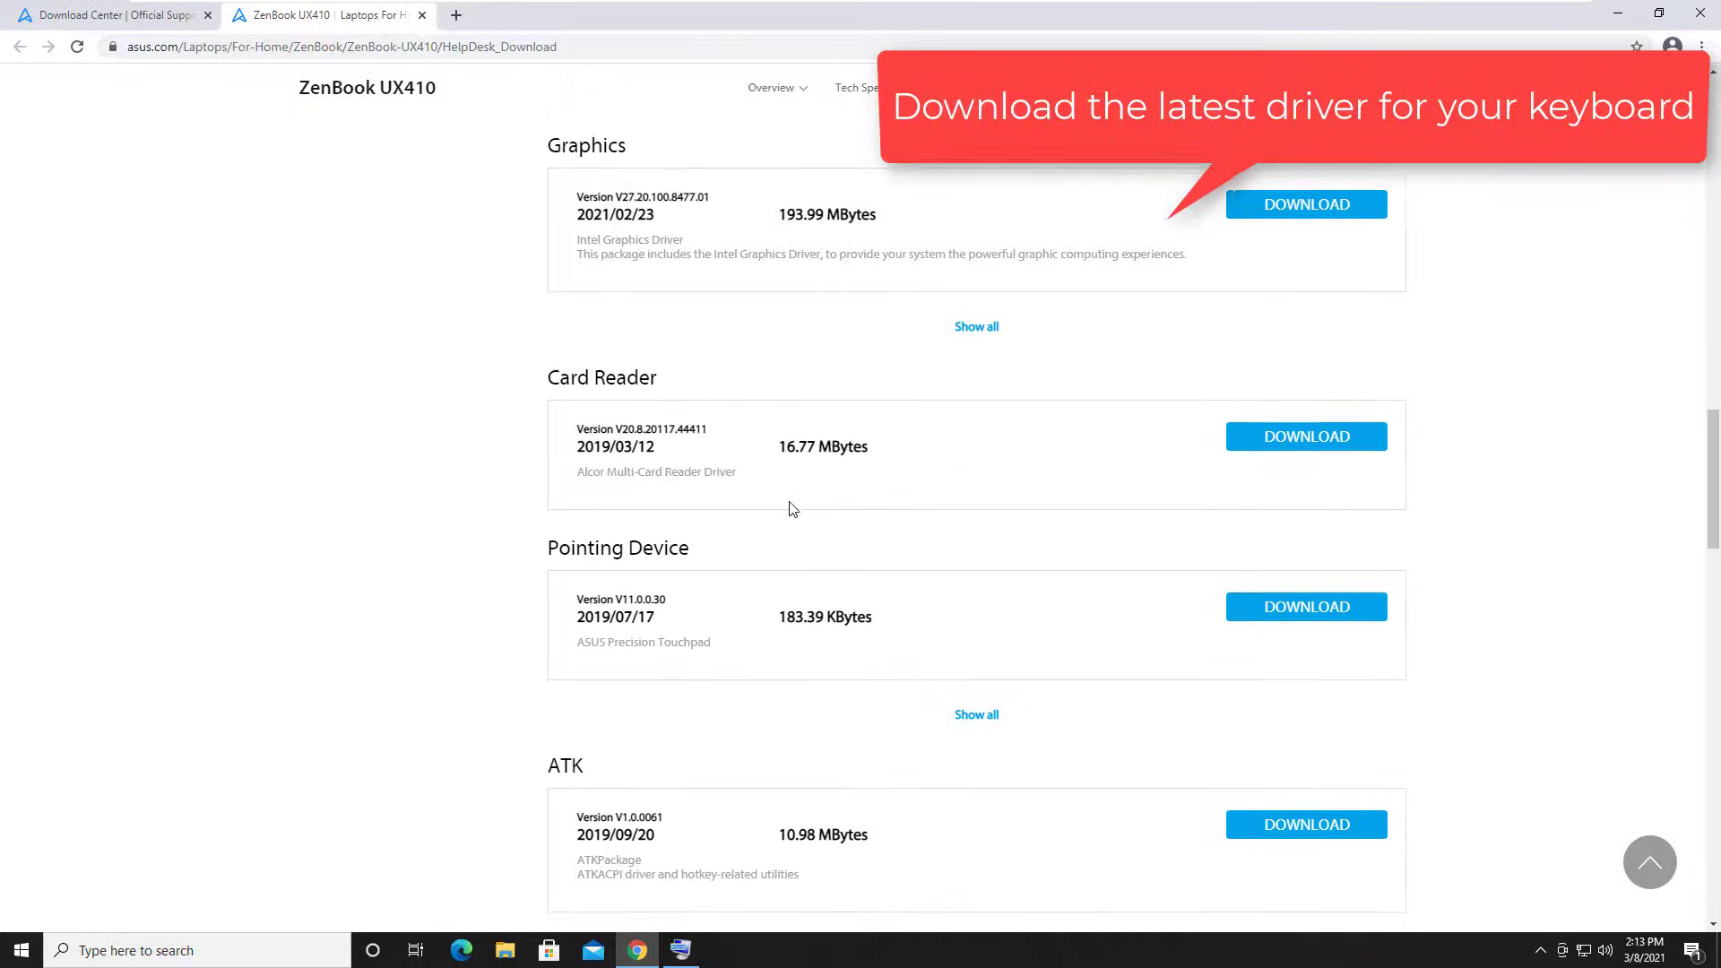
scroll(793, 509, "up", 6)
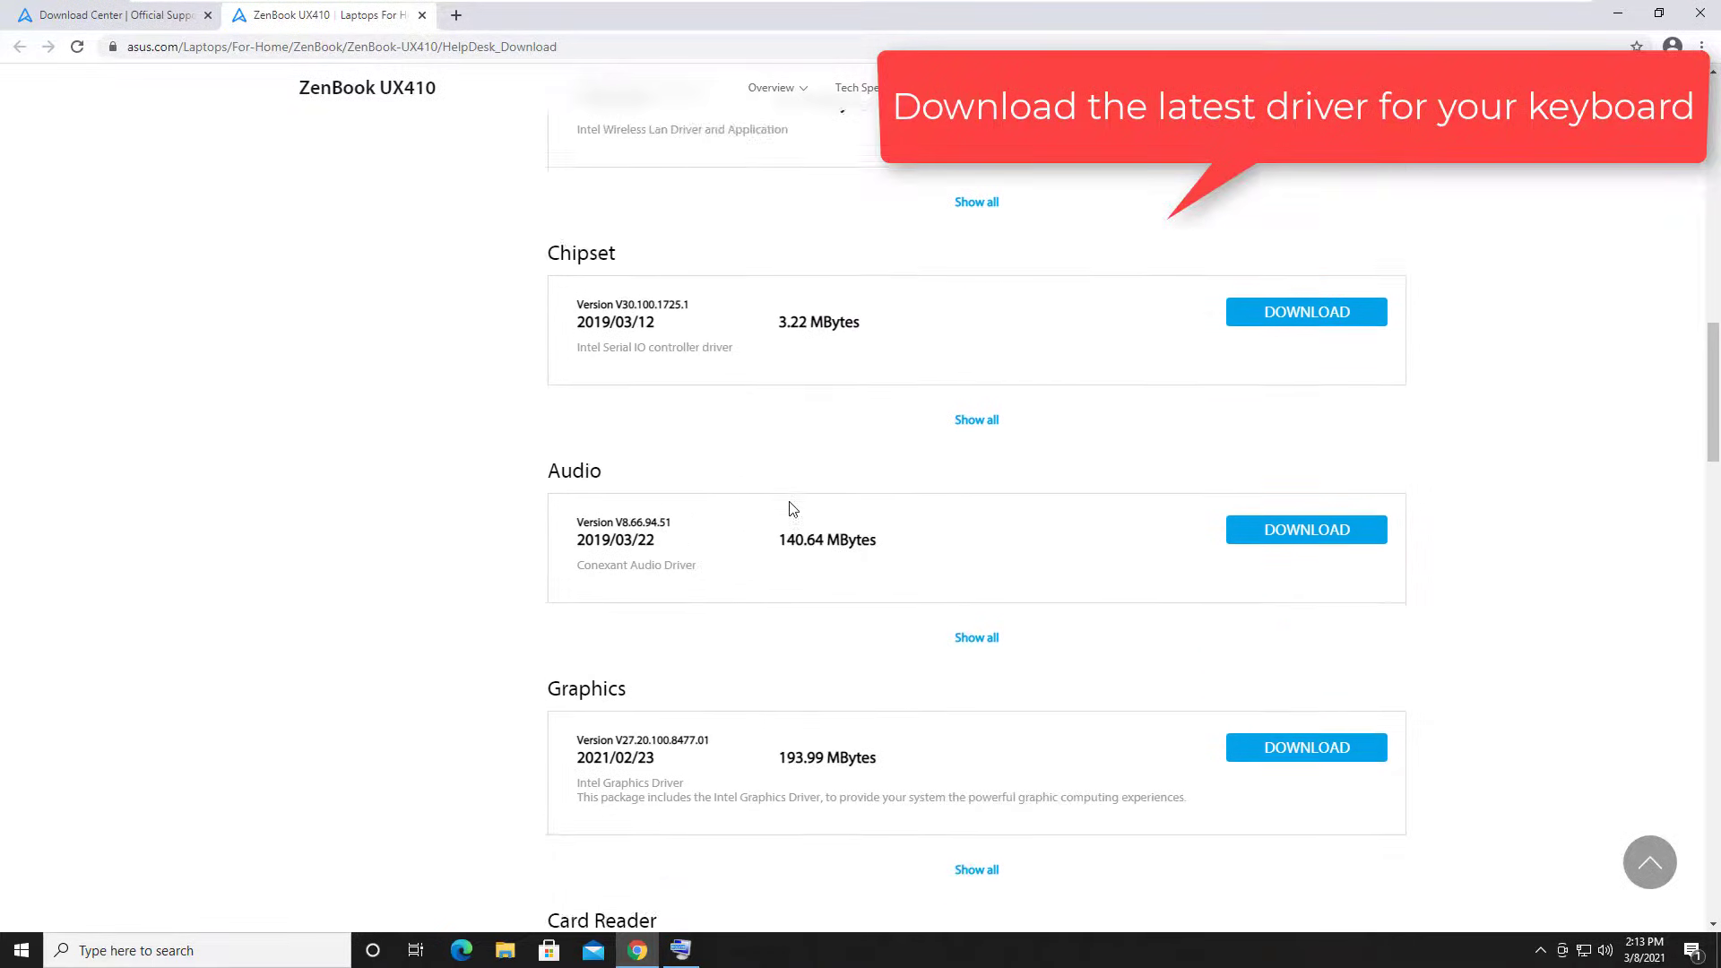
scroll(793, 509, "up", 7)
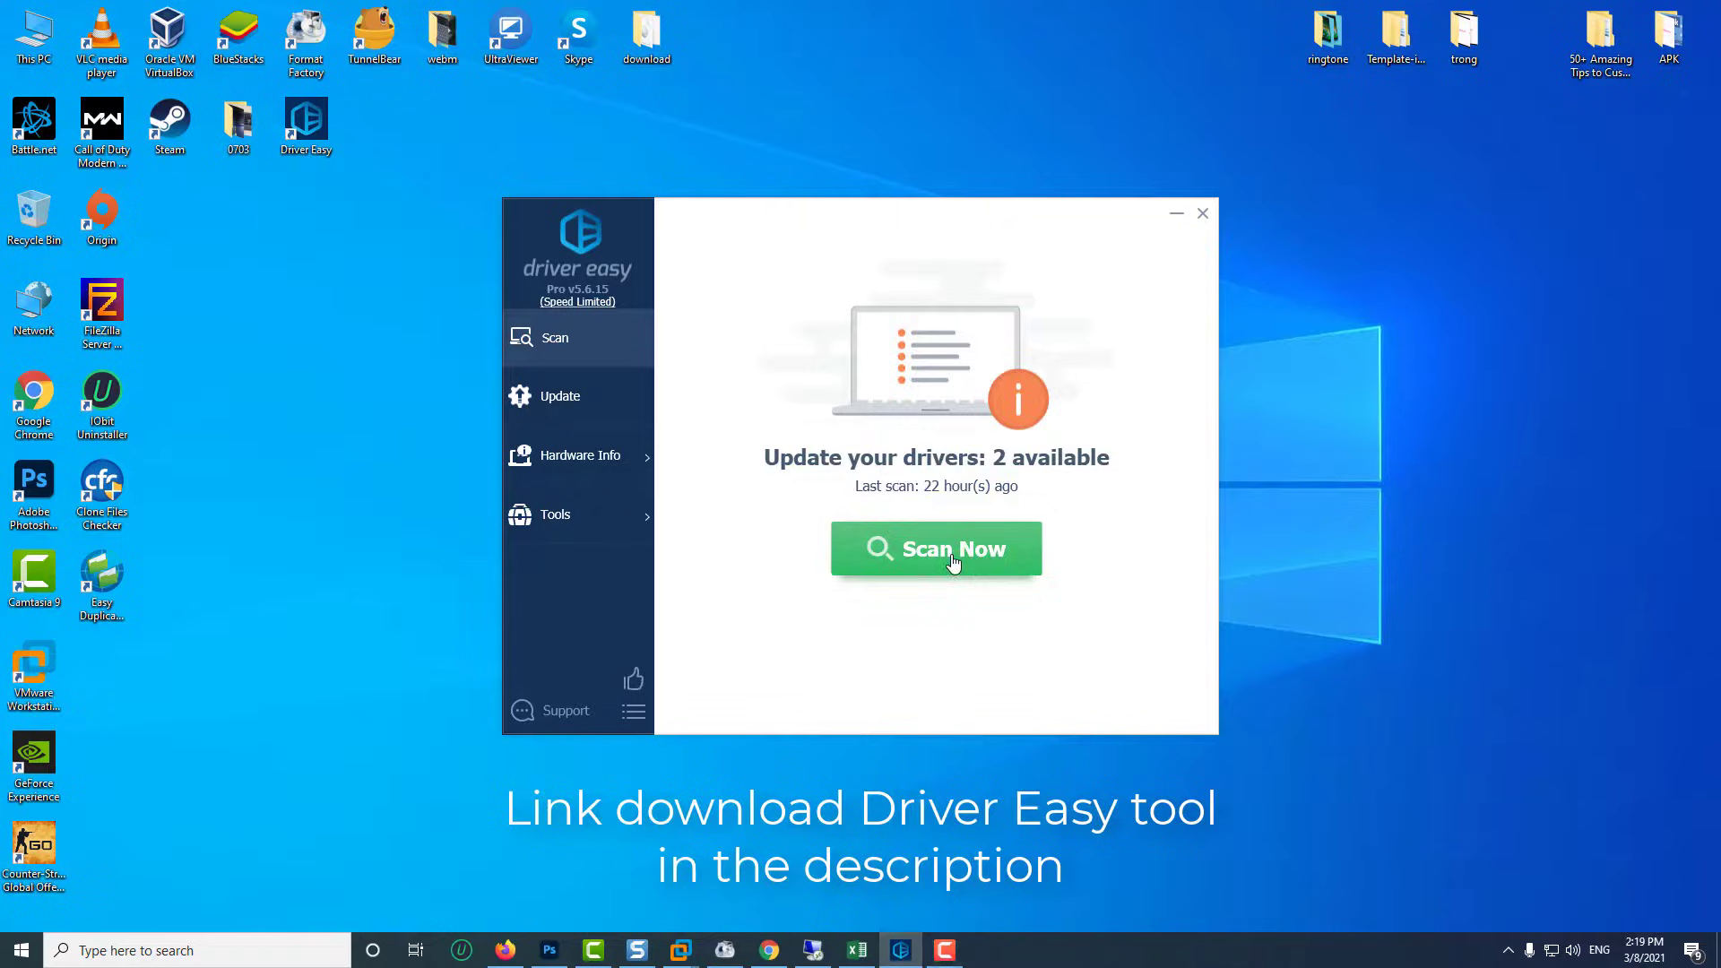
left_click(946, 556)
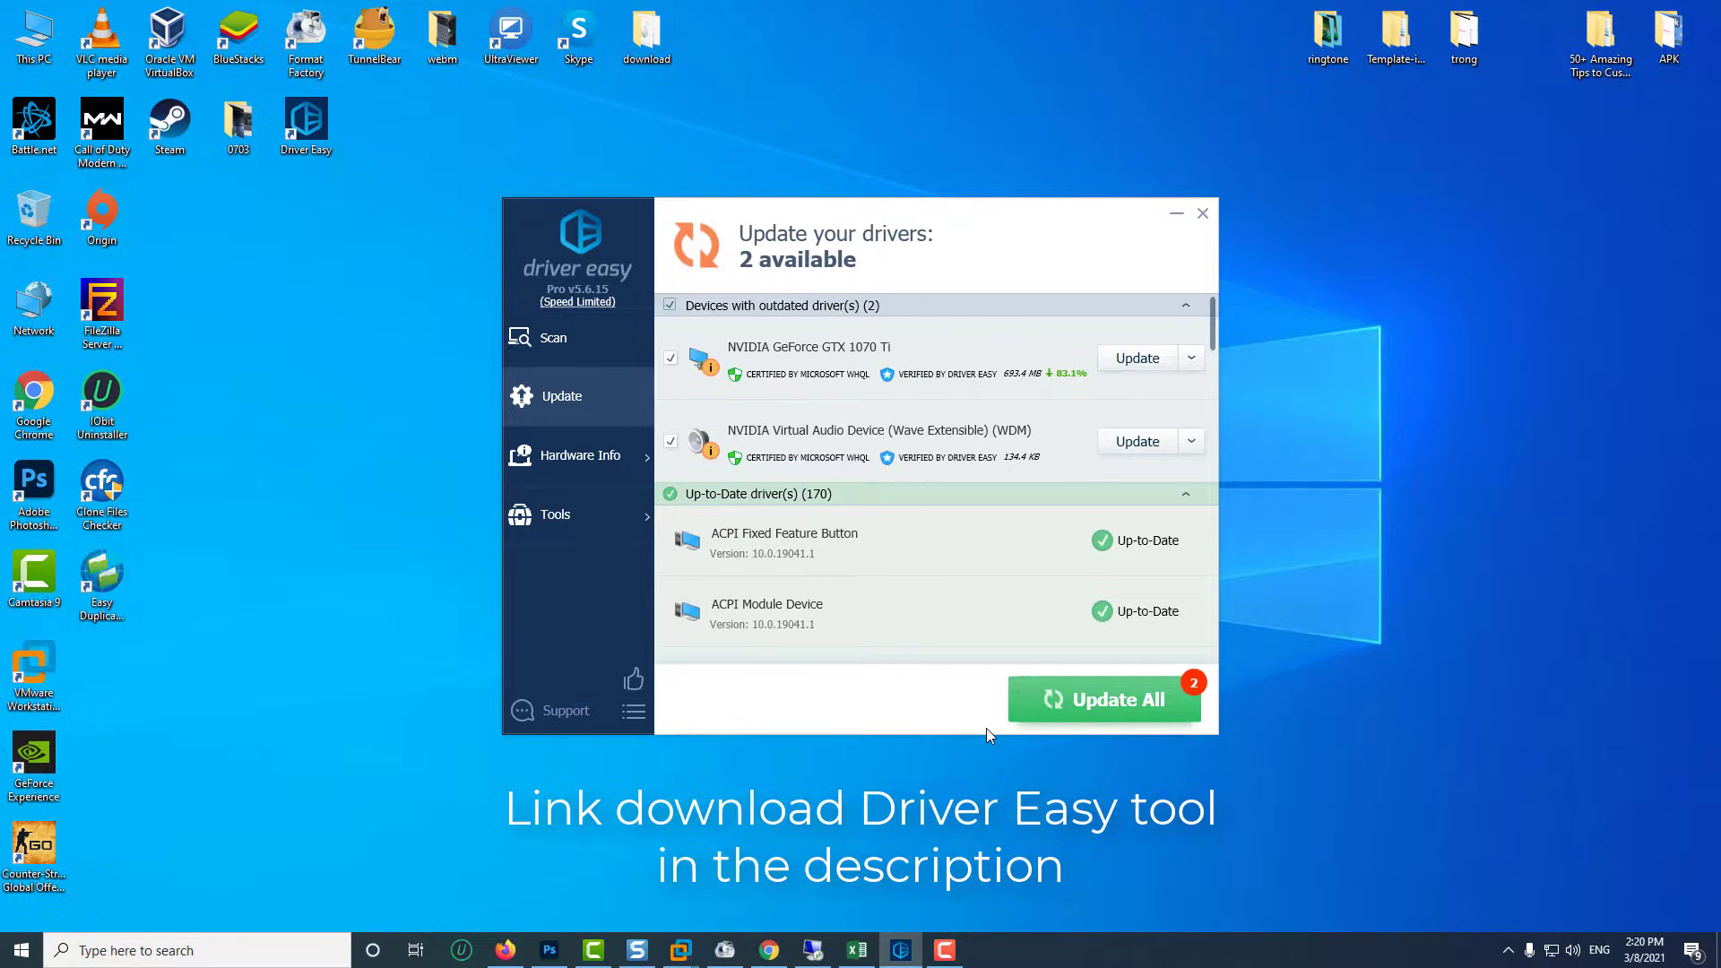
Update both outdated NVIDIA drivers with Update All and approve the administrator permission request
left_click(1072, 720)
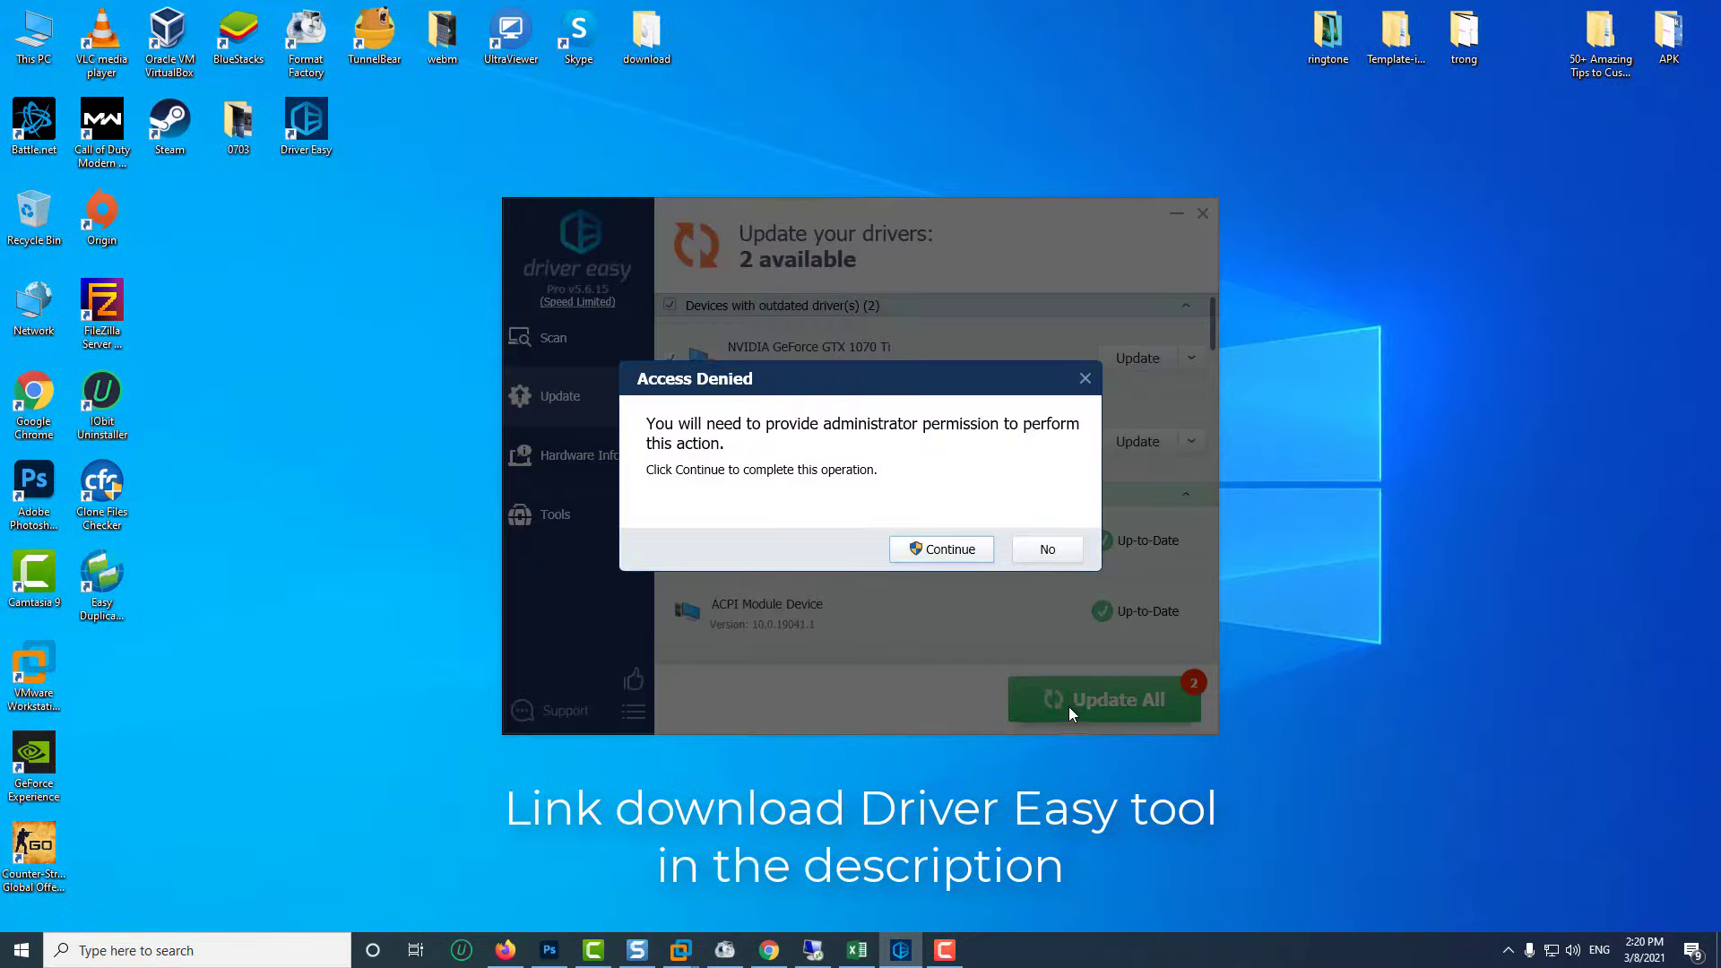
left_click(950, 550)
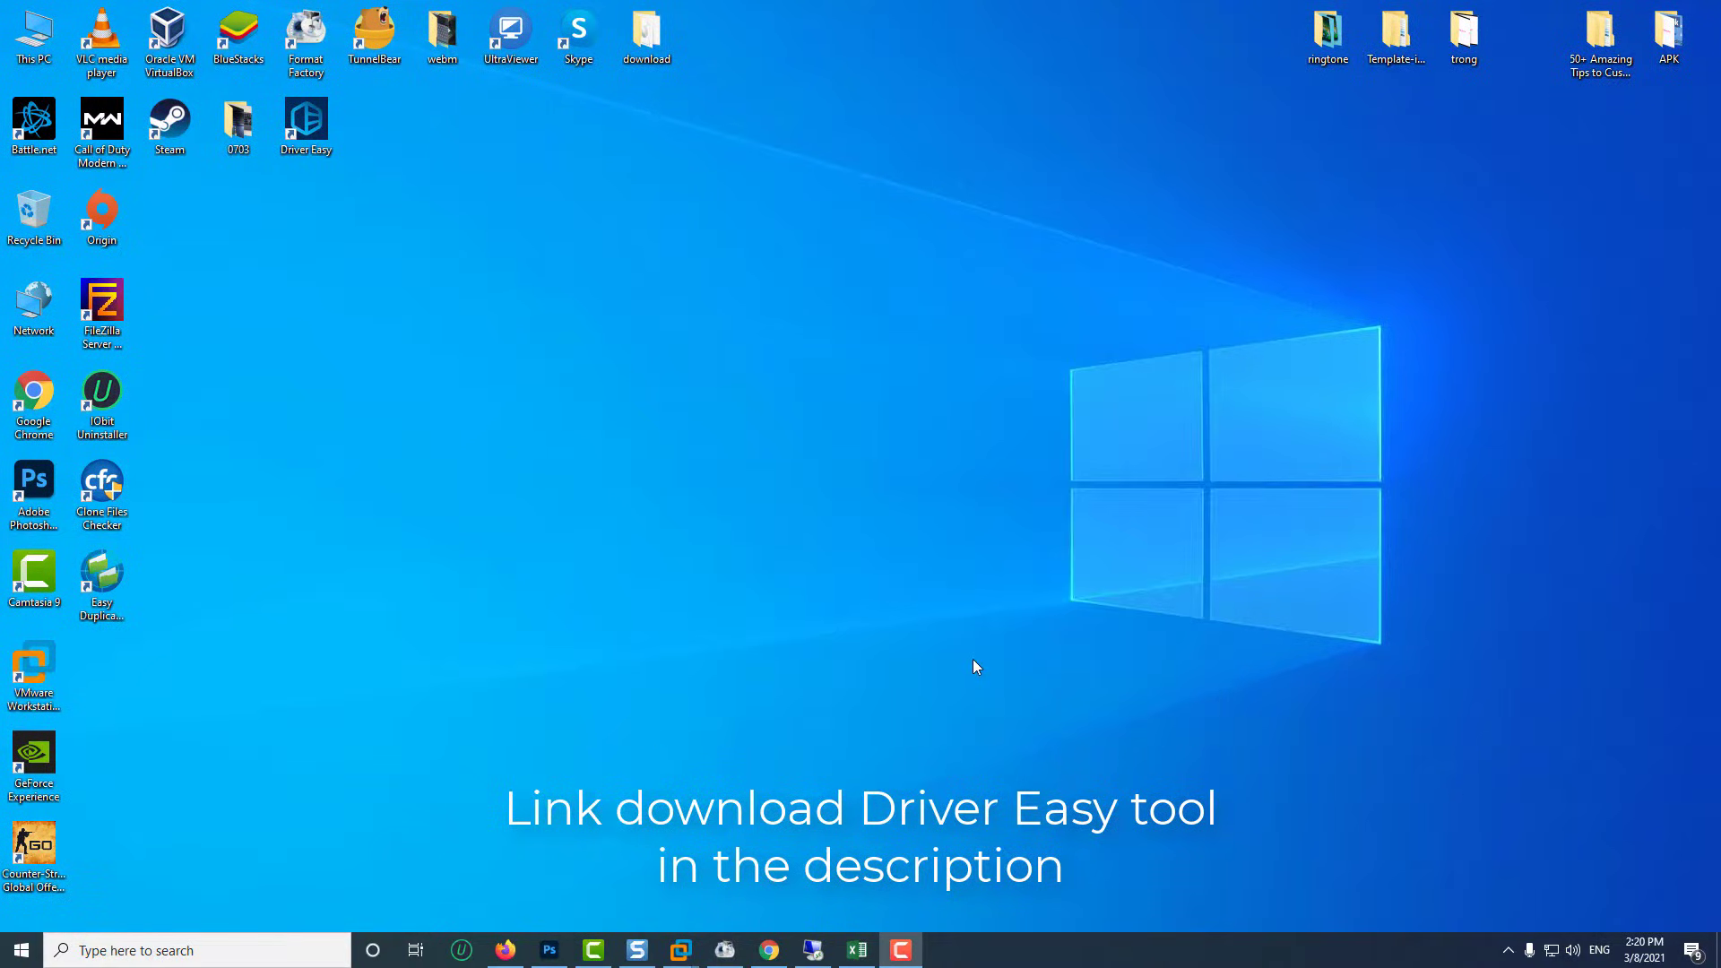